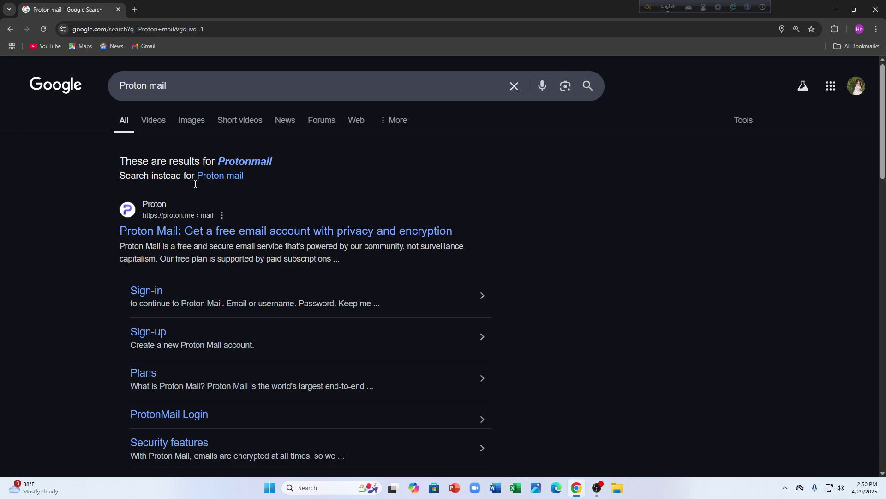
- Open the official Proton Mail homepage via Google's 'Protonmail' spelling suggestion
left_click(244, 161)
left_click(245, 186)
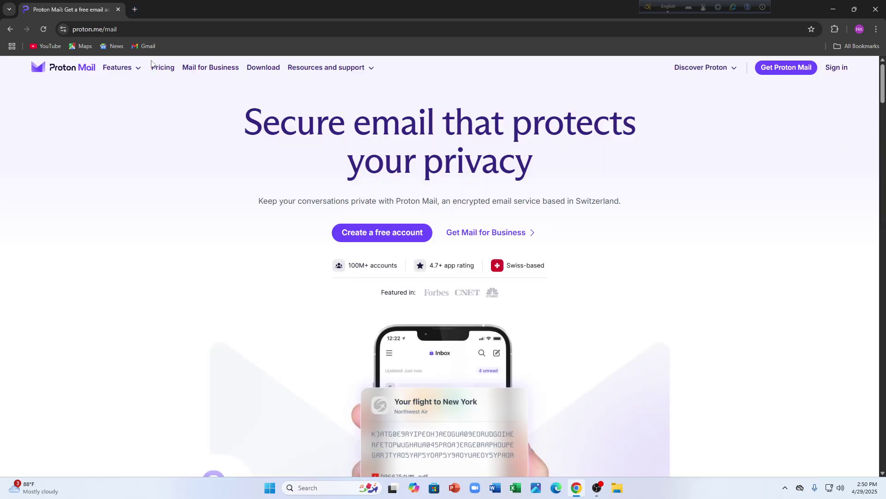
- Open a spare blank tab, then read the homepage's 'No more trackers' section
left_click(134, 9)
left_click(42, 5)
scroll(424, 313, "down", 3)
scroll(424, 313, "down", 15)
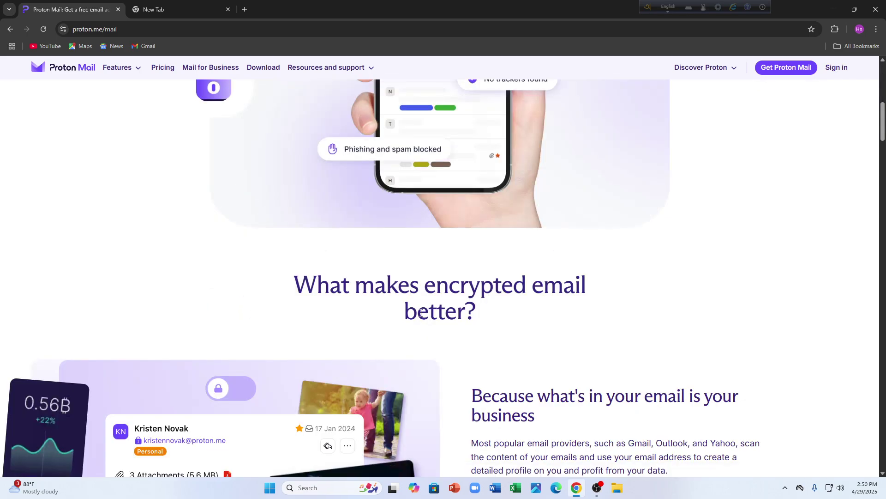
scroll(411, 318, "down", 2)
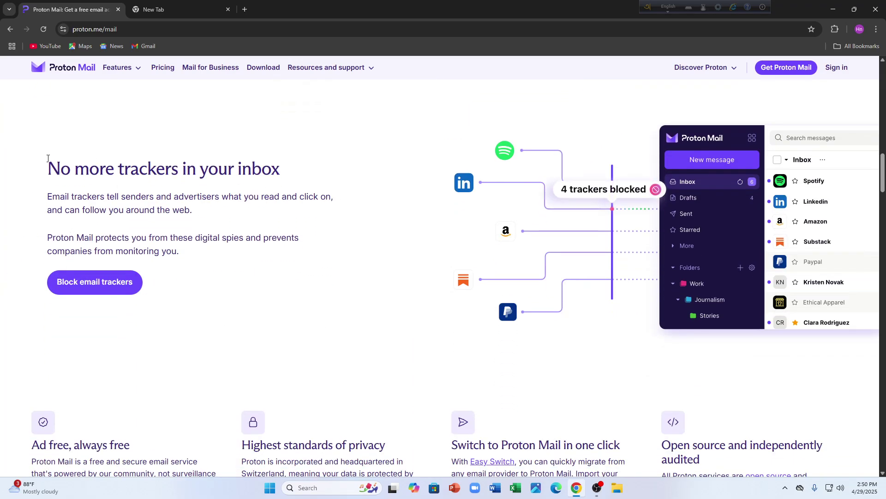
left_click_drag(46, 170, 314, 198)
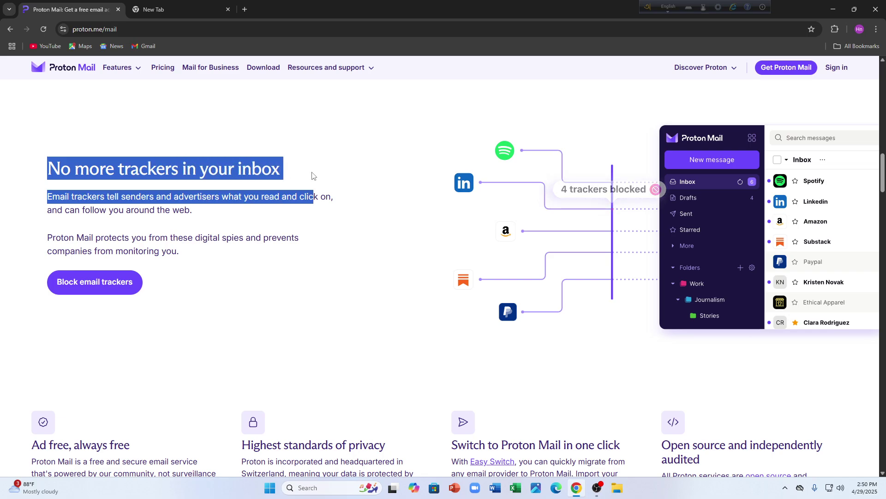
left_click_drag(225, 291, 87, 204)
left_click(267, 314)
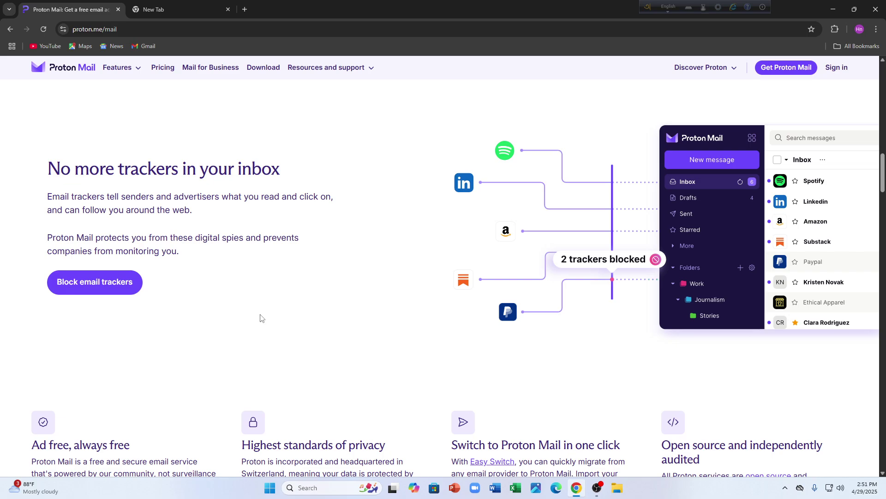
- Read the 'The standard for email privacy' section further down the homepage
scroll(259, 316, "down", 8)
scroll(233, 299, "down", 5)
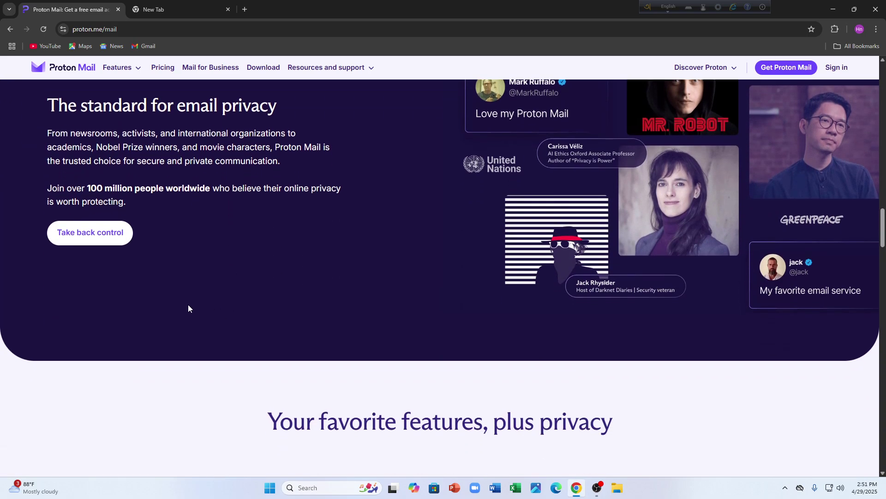
scroll(110, 306, "up", 3)
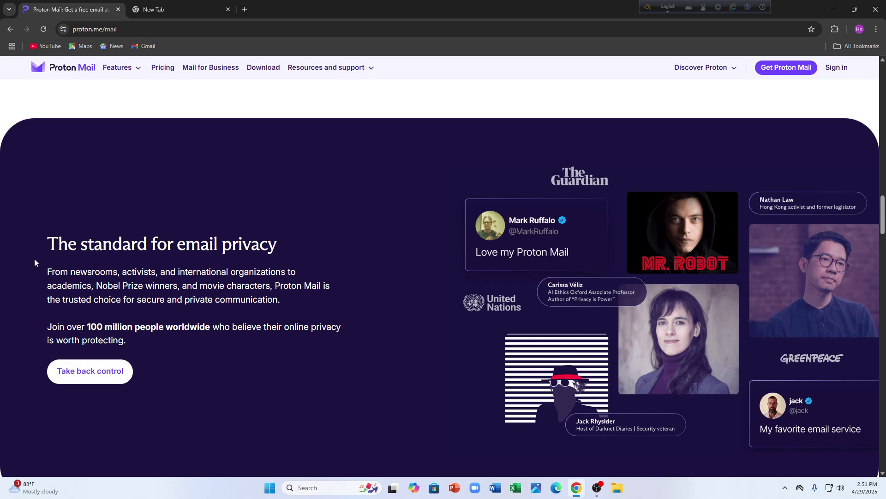
left_click_drag(61, 246, 276, 246)
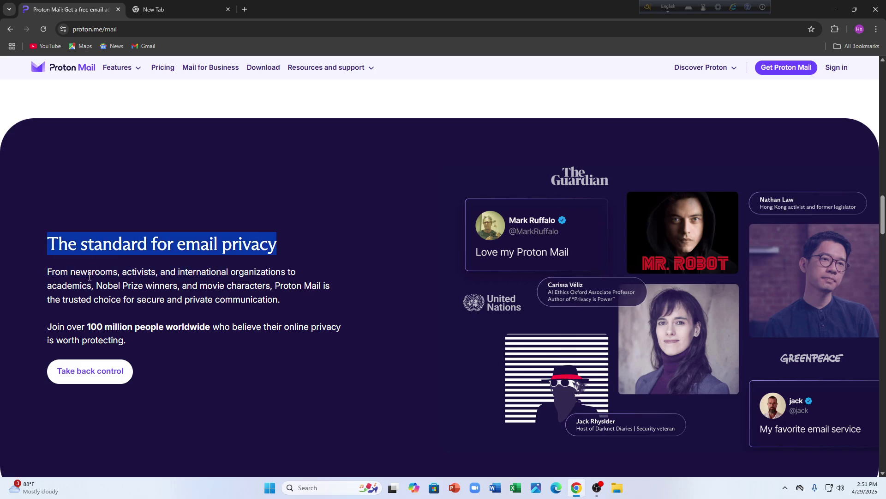
left_click_drag(45, 272, 314, 273)
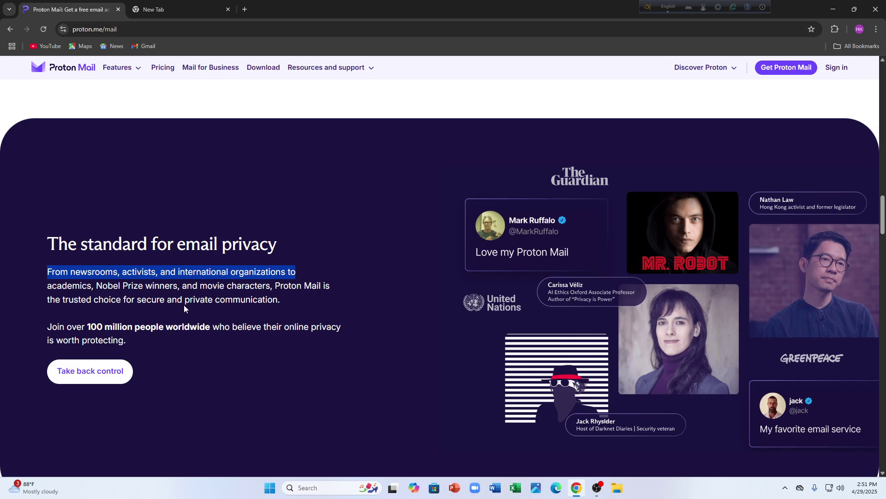
left_click_drag(211, 326, 170, 322)
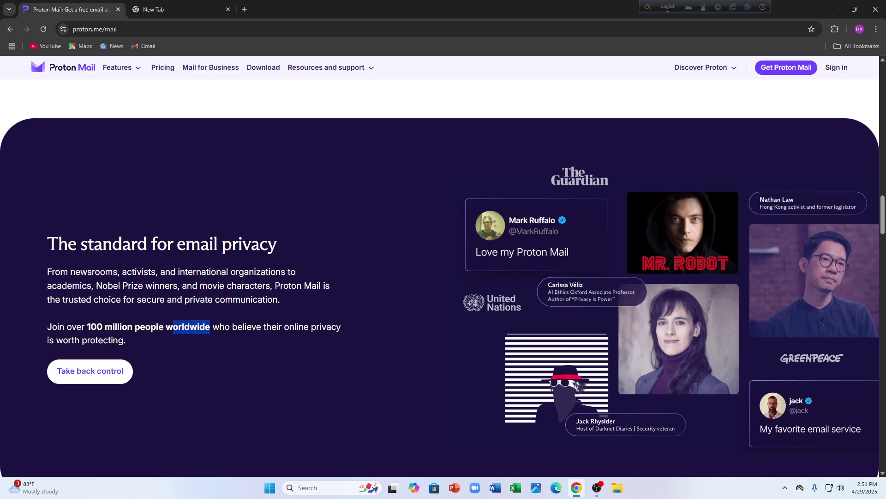
scroll(369, 273, "down", 3)
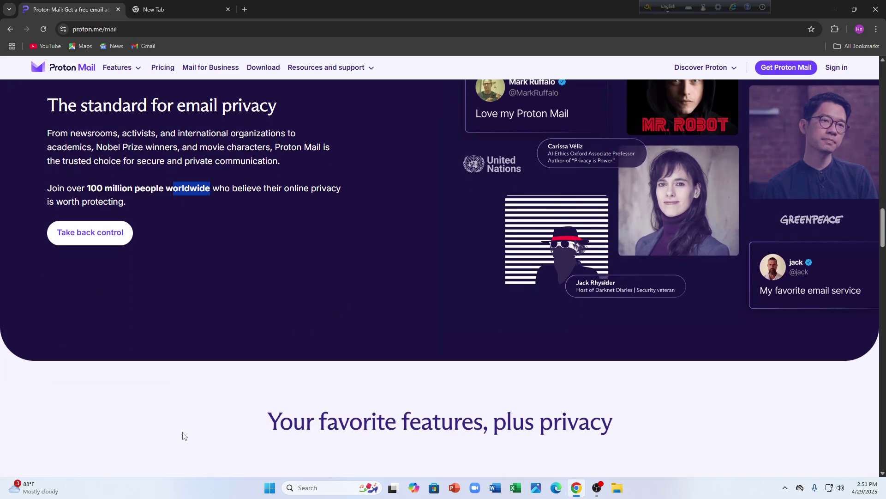
left_click(183, 436)
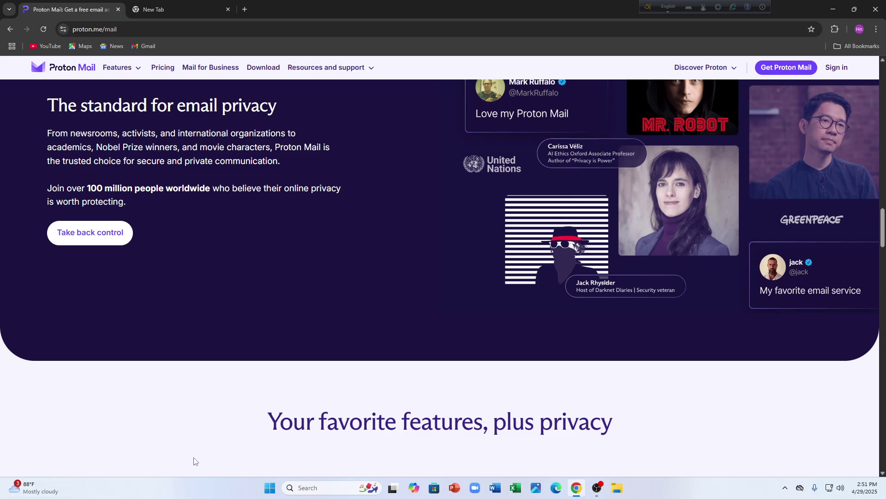
scroll(169, 432, "down", 1)
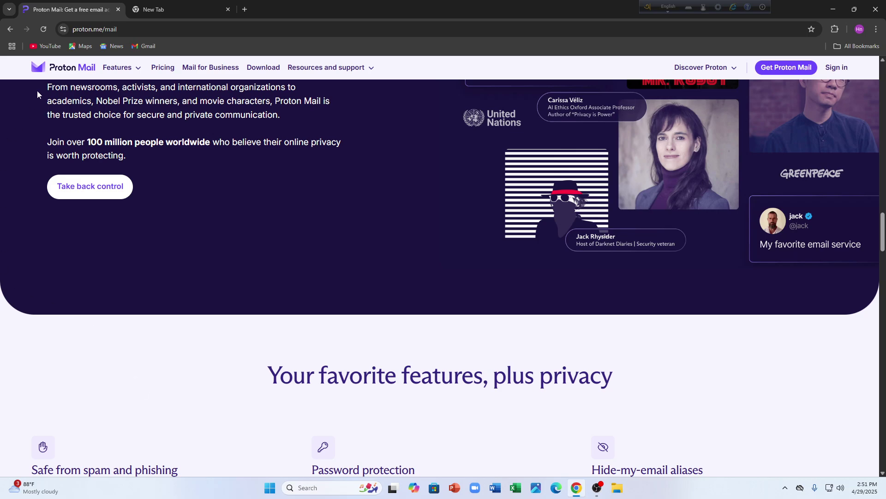
- Read the Password protection and Hide-my-email aliases feature cards
scroll(249, 418, "down", 6)
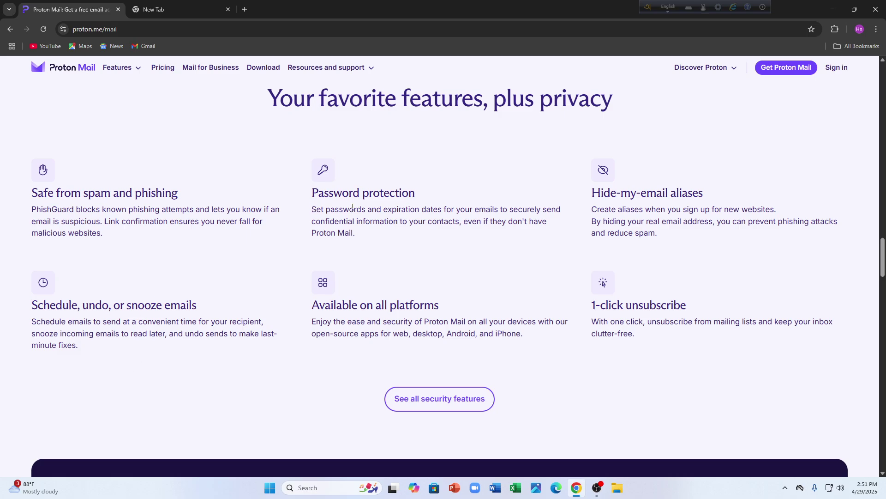
left_click_drag(454, 209, 509, 209)
left_click_drag(313, 226, 466, 223)
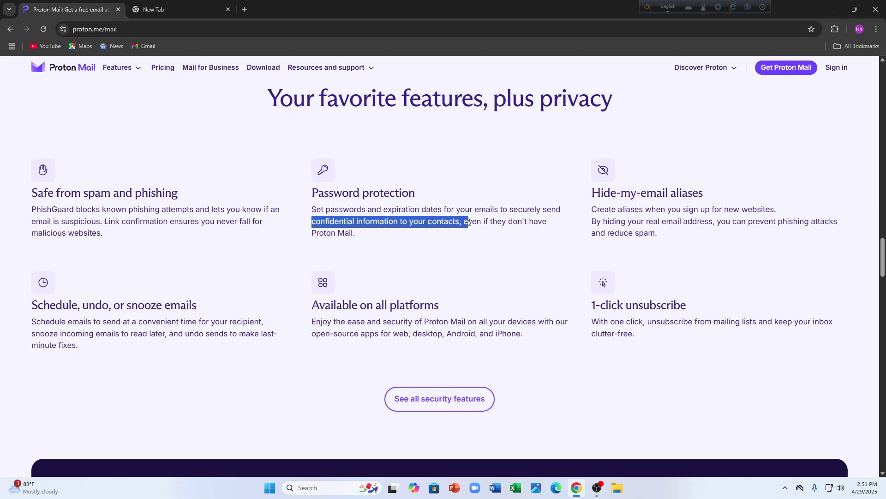
left_click(468, 222)
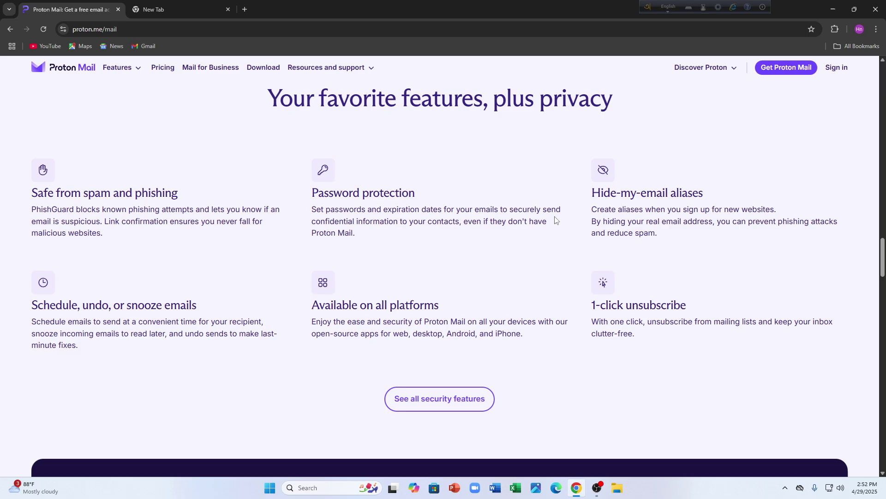
left_click_drag(591, 210, 768, 210)
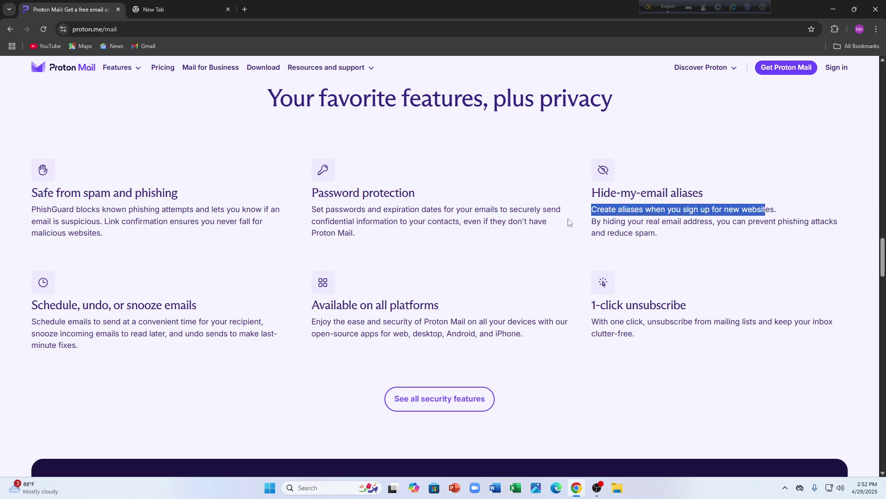
left_click_drag(592, 223, 829, 225)
left_click(728, 246)
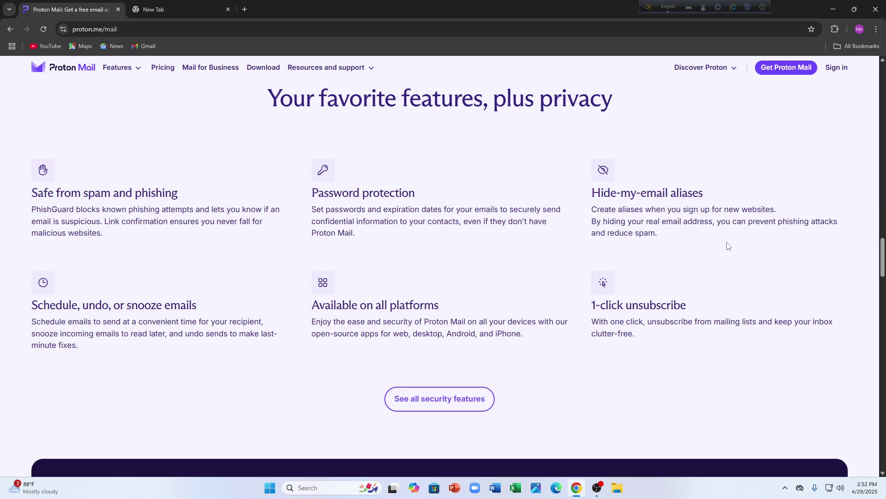
left_click_drag(673, 244, 538, 222)
left_click(440, 165)
- Read the Schedule, undo, or snooze, platforms and 1-click unsubscribe feature cards
left_click_drag(29, 322, 269, 323)
left_click_drag(33, 334, 279, 340)
left_click(289, 255)
left_click_drag(299, 313, 454, 313)
left_click(409, 335)
left_click_drag(492, 359, 336, 276)
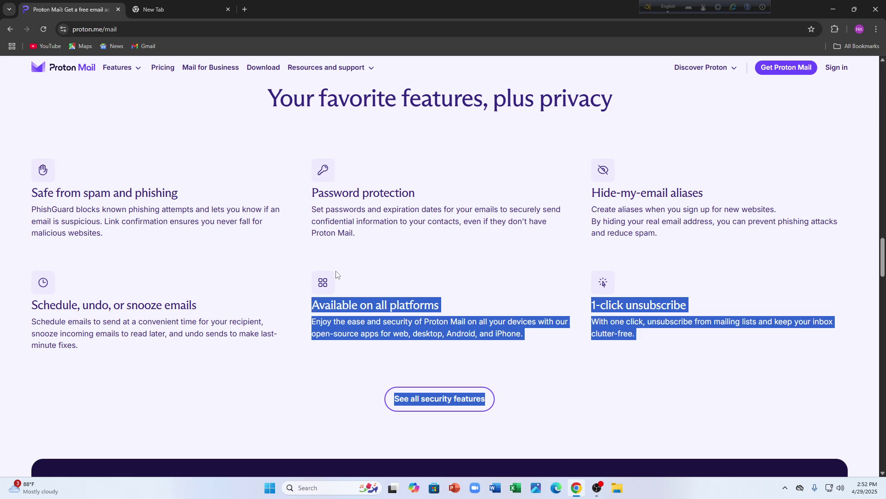
left_click(309, 261)
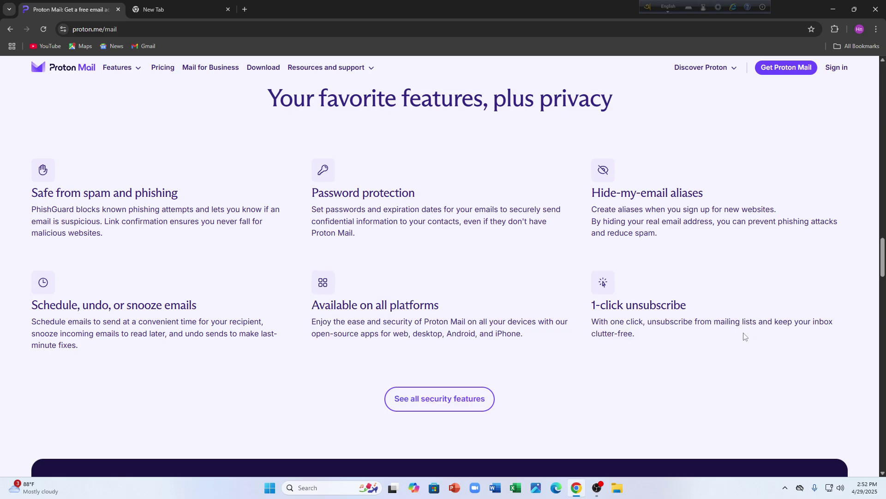
left_click_drag(744, 336, 723, 315)
left_click(671, 299)
- Open the full security features page via 'See all security features'
scroll(329, 282, "down", 6)
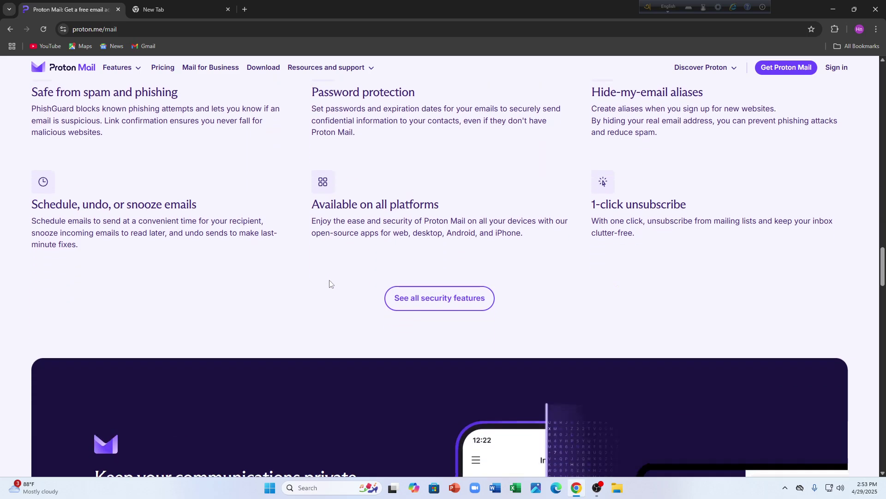
scroll(323, 284, "down", 10)
scroll(226, 342, "up", 10)
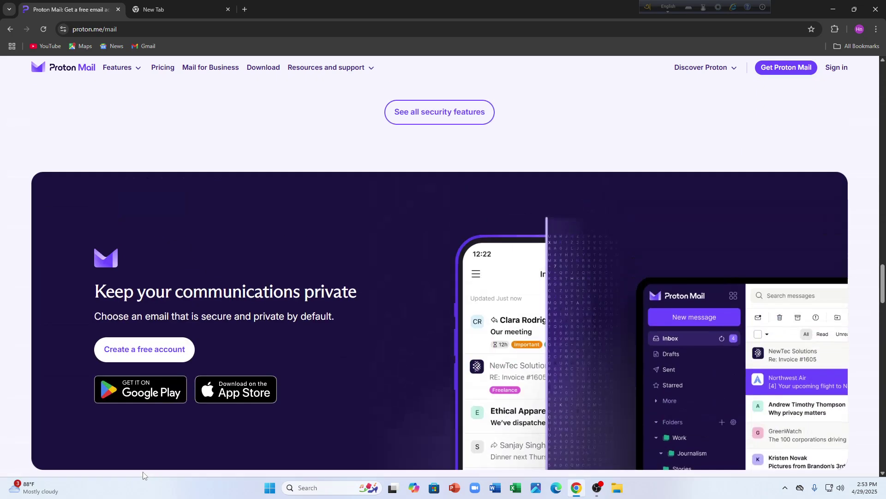
scroll(163, 206, "up", 8)
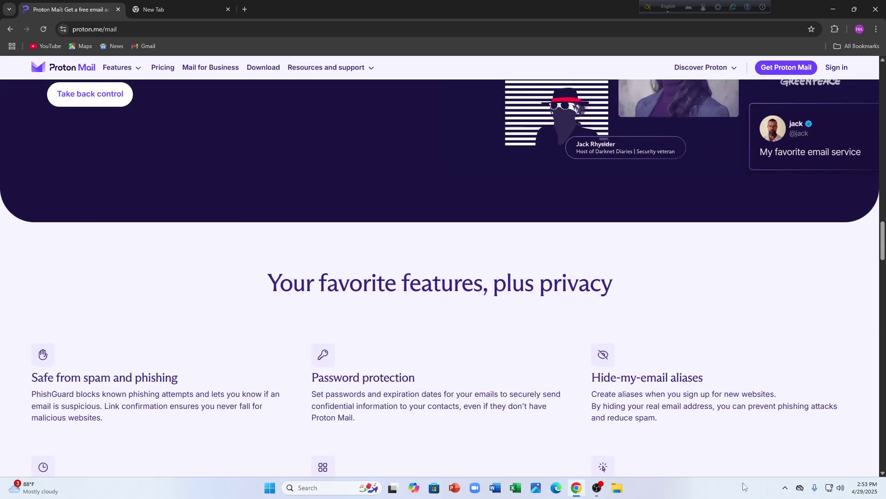
scroll(390, 235, "down", 4)
left_click(433, 401)
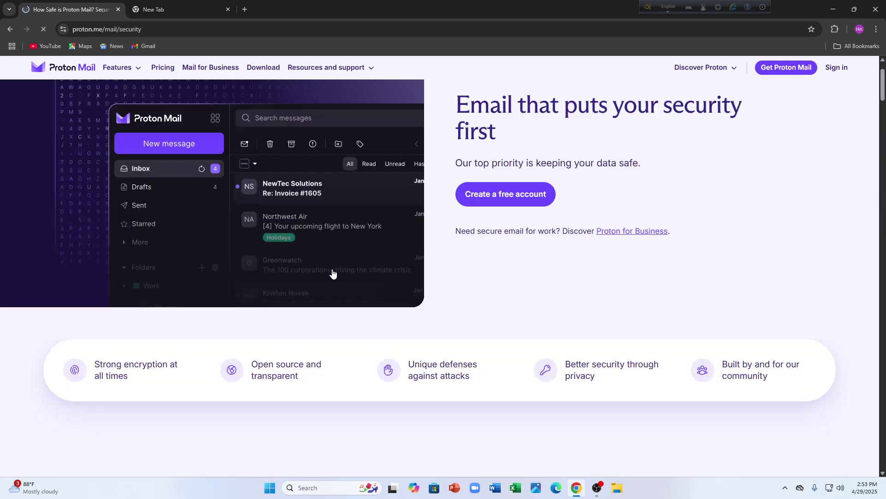
- Start a free account from the security page's 'Create a free account' button
scroll(185, 286, "down", 4)
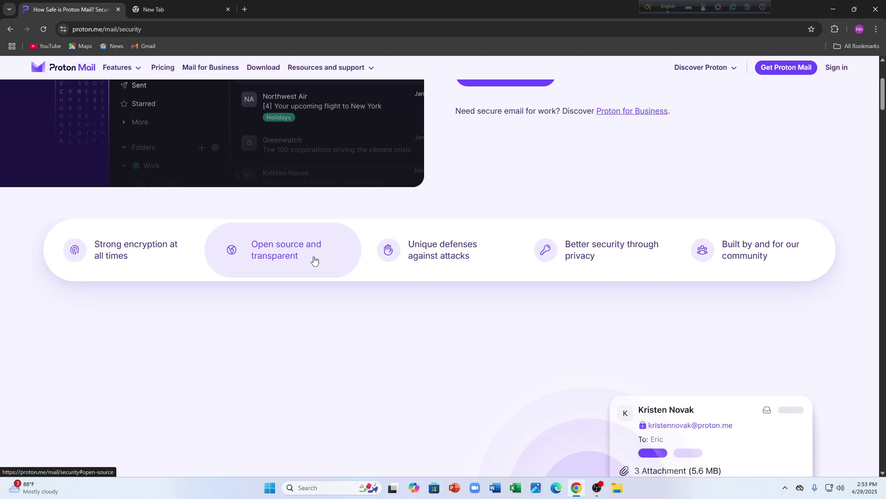
left_click(153, 10)
left_click(69, 9)
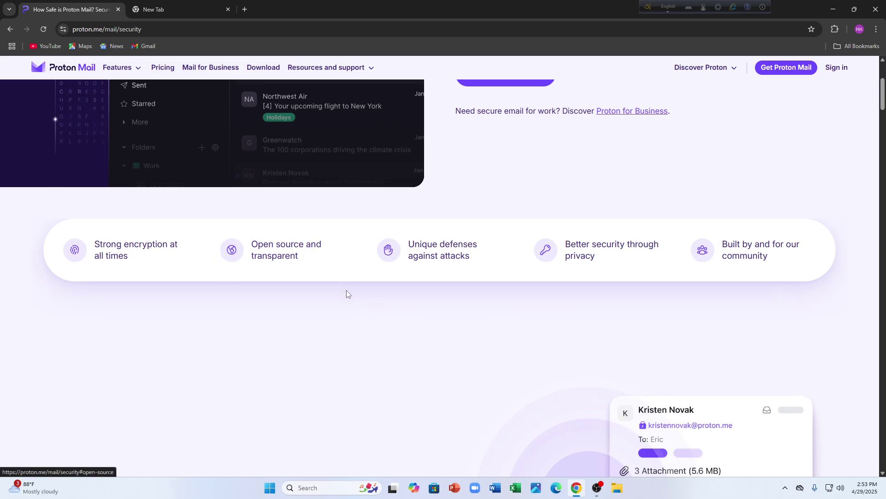
scroll(445, 273, "up", 4)
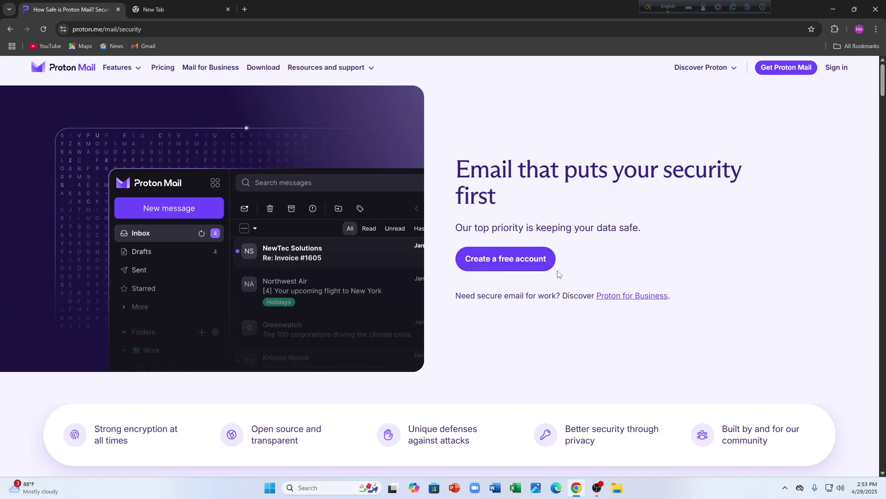
left_click(522, 260)
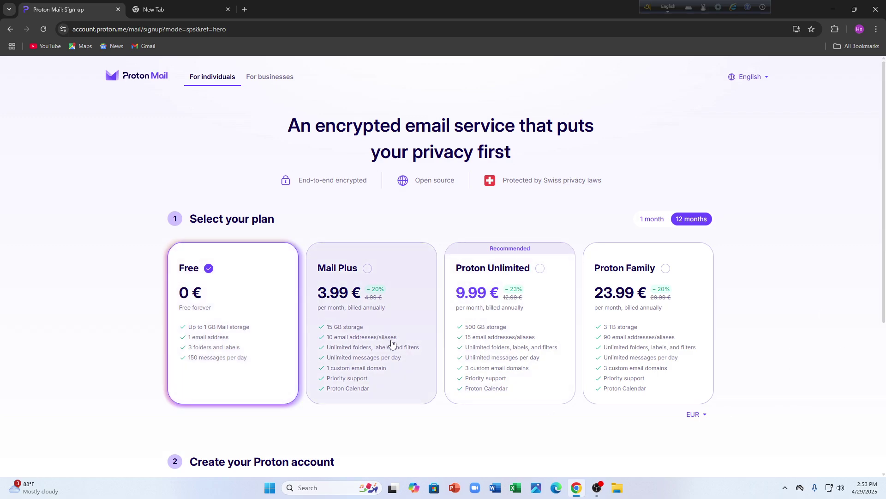
- Select the Mail Plus plan at 3.99 € per month on 12-month billing
scroll(148, 330, "down", 1)
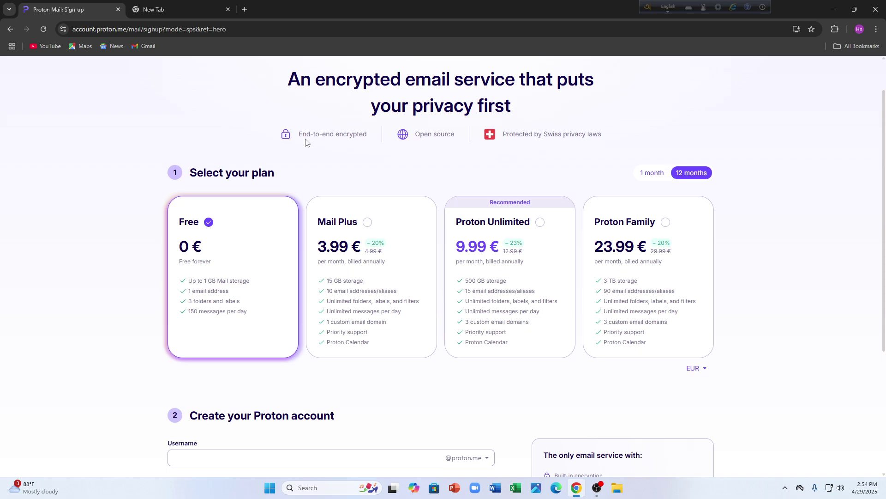
left_click(373, 245)
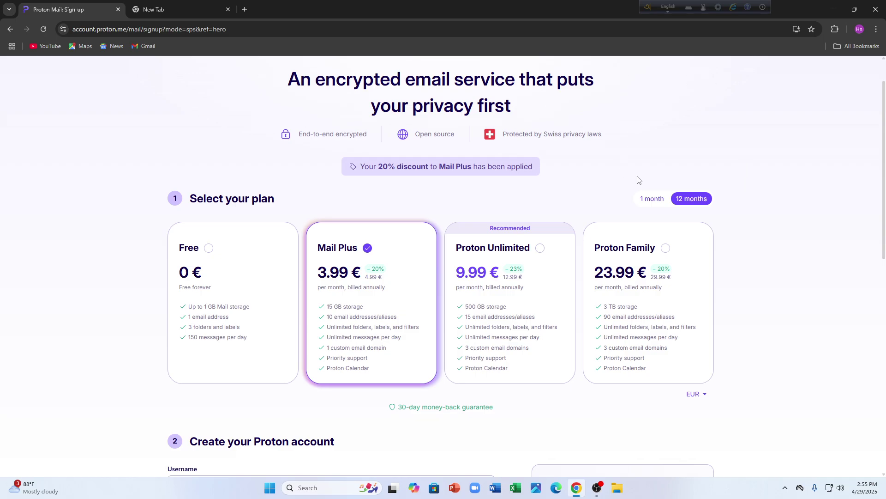
- Compare monthly and annual prices, leaving billing set to 1 month
left_click(651, 199)
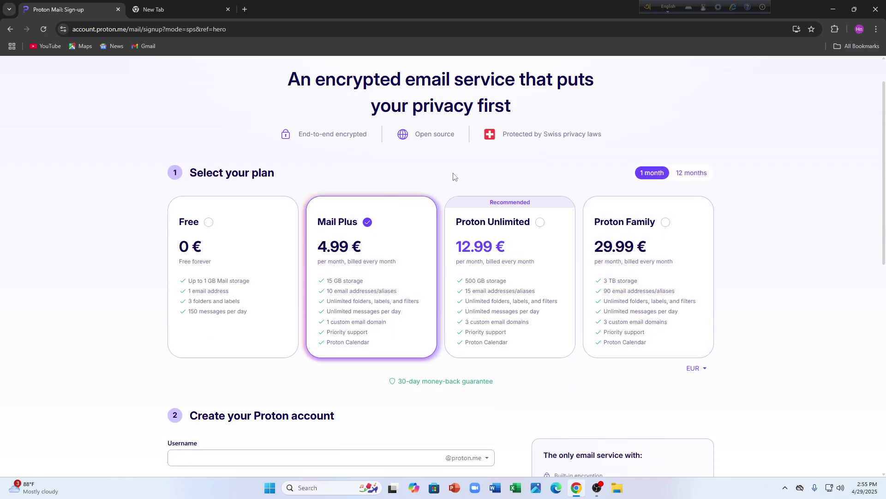
left_click(699, 173)
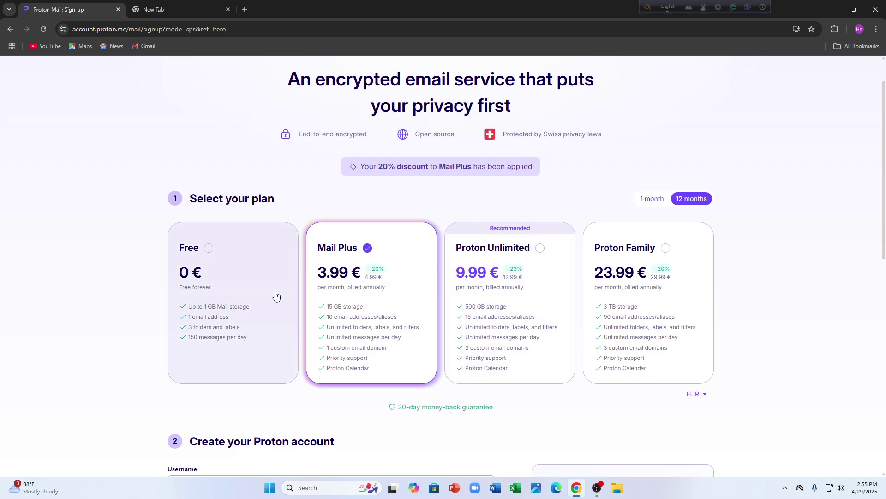
left_click(652, 200)
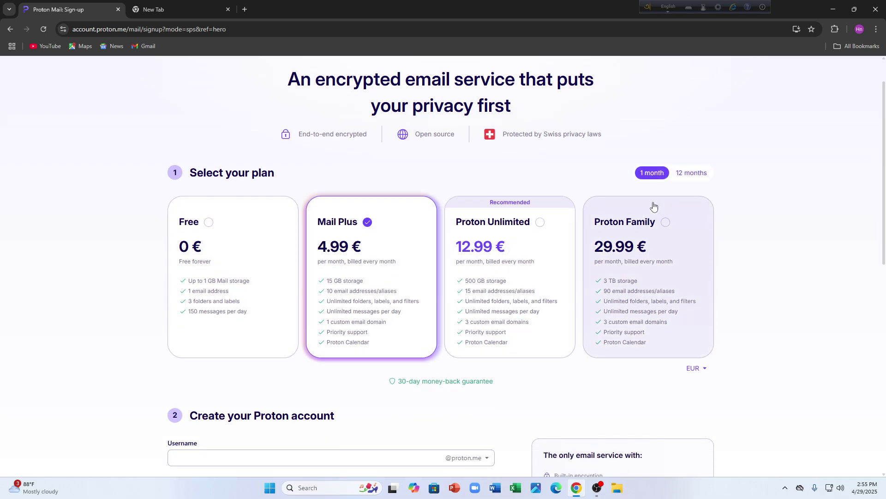
- Switch back to the Free plan and bring the account form into view
scroll(323, 247, "down", 4)
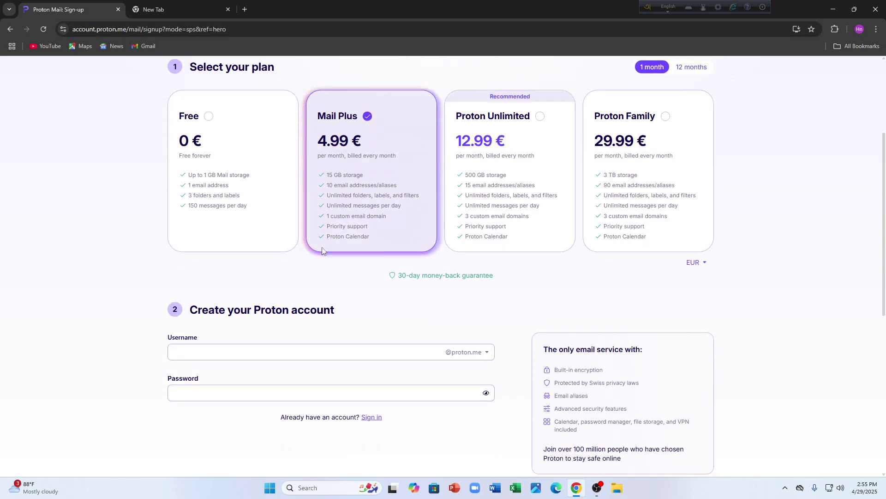
scroll(303, 275, "up", 2)
scroll(229, 210, "up", 1)
left_click(229, 210)
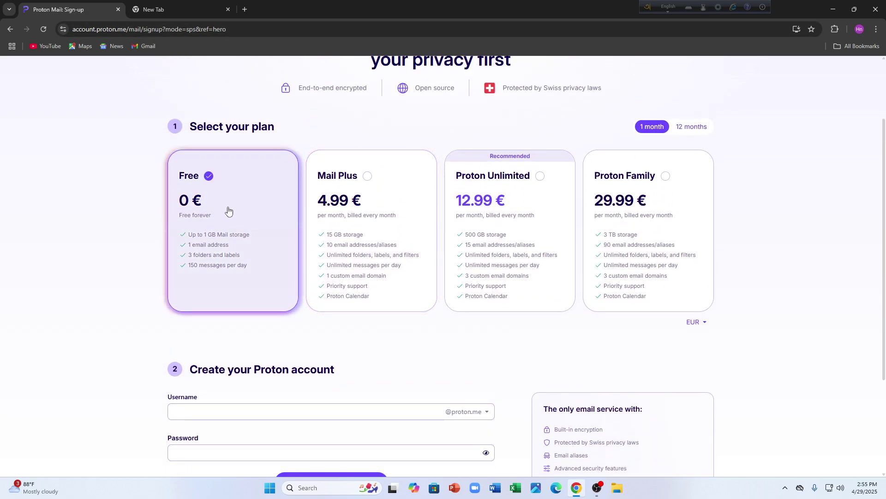
scroll(232, 214, "down", 3)
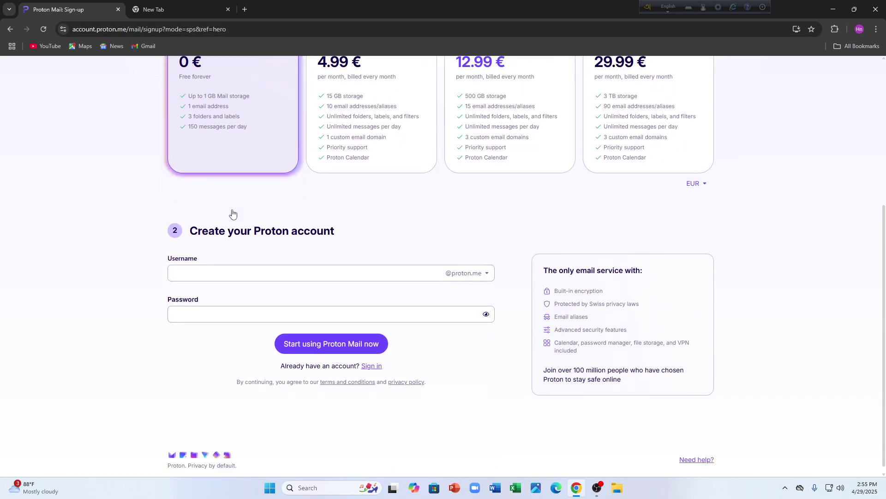
left_click(187, 274)
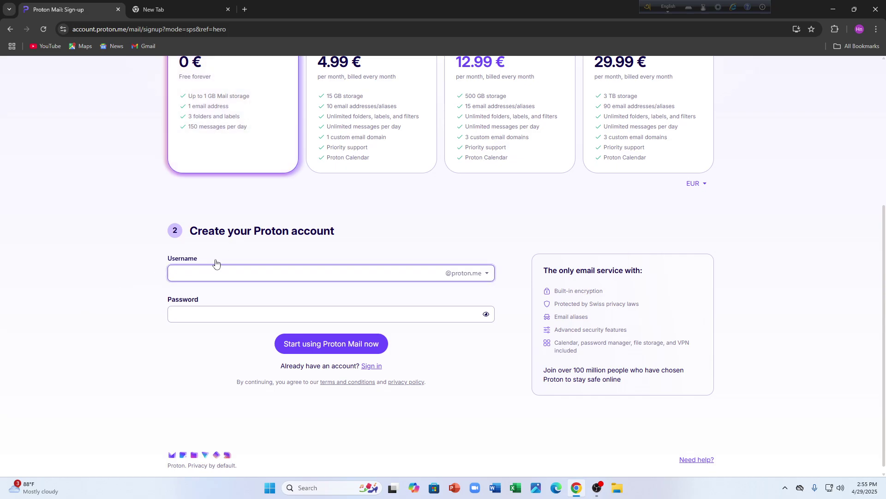
left_click(481, 276)
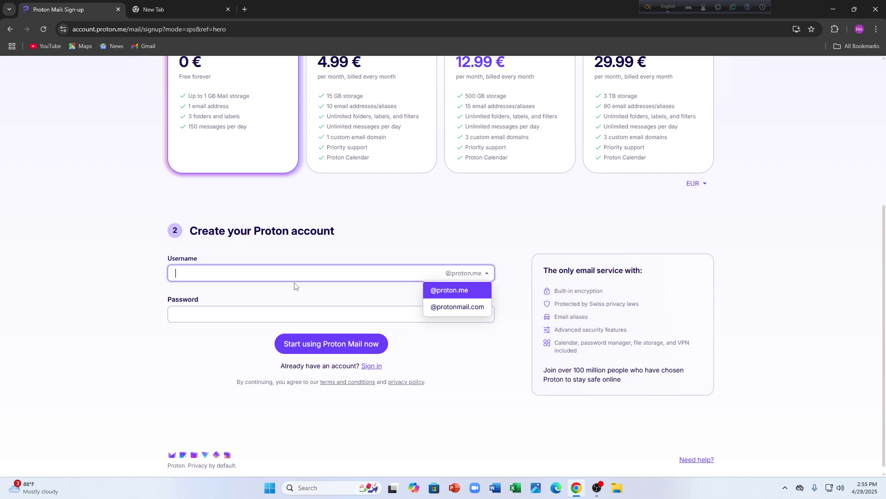
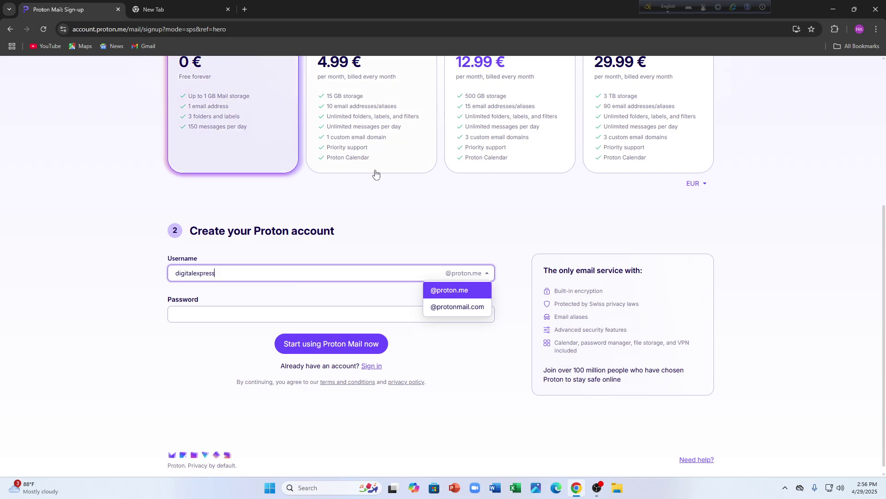
left_click(449, 292)
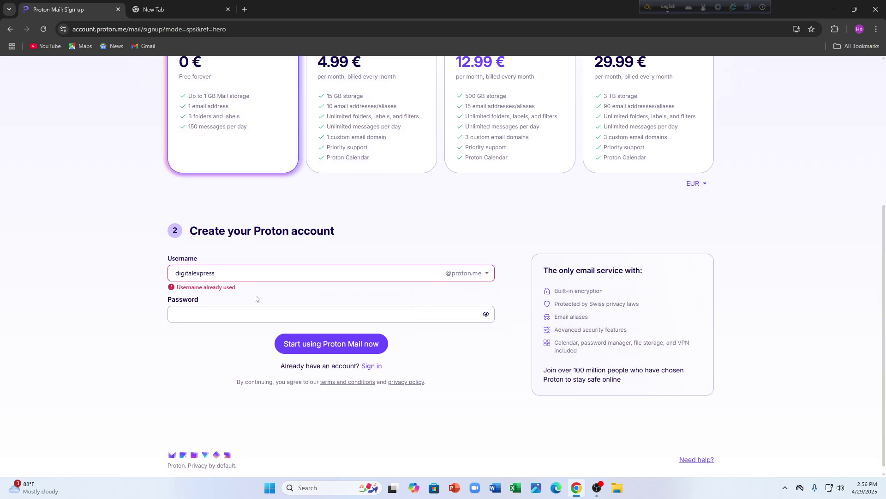
left_click(266, 272)
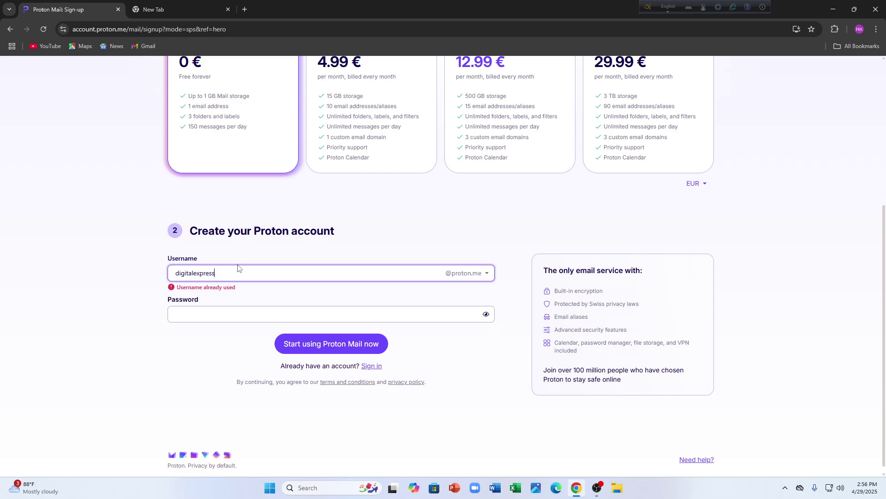
type("io")
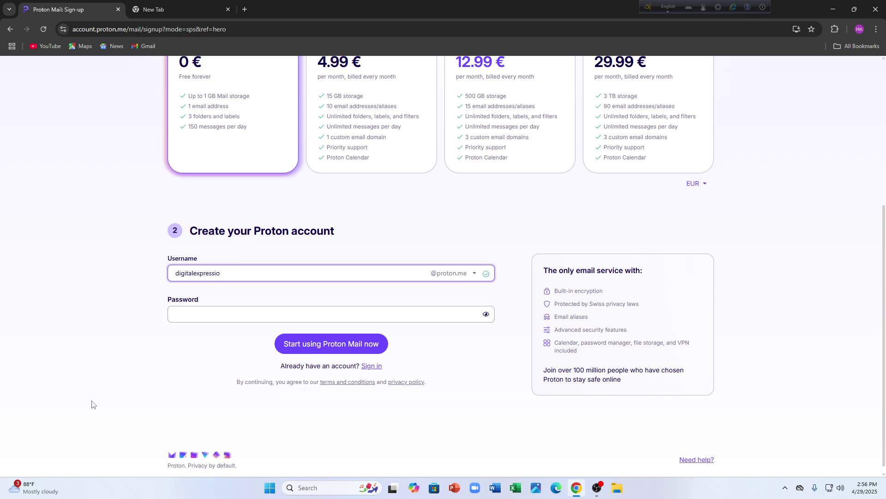
left_click(186, 313)
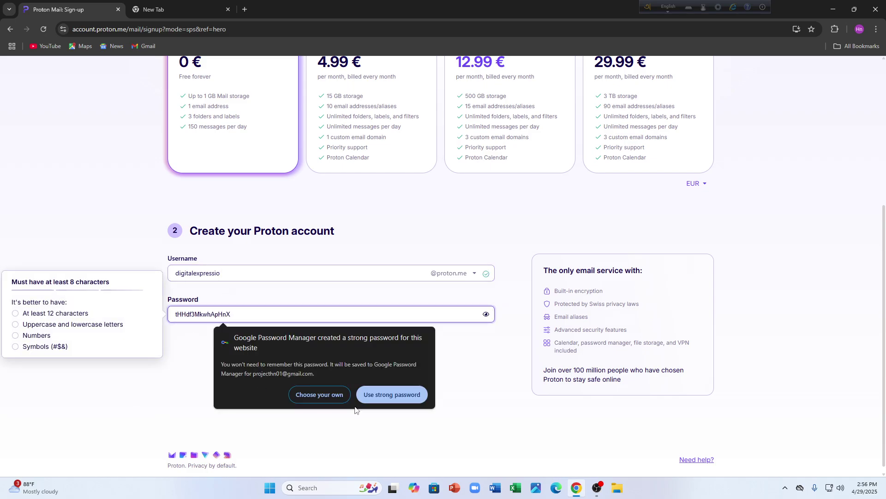
- Decline the browser's suggested passwords and type custom passwords, toggling their visibility
left_click(213, 409)
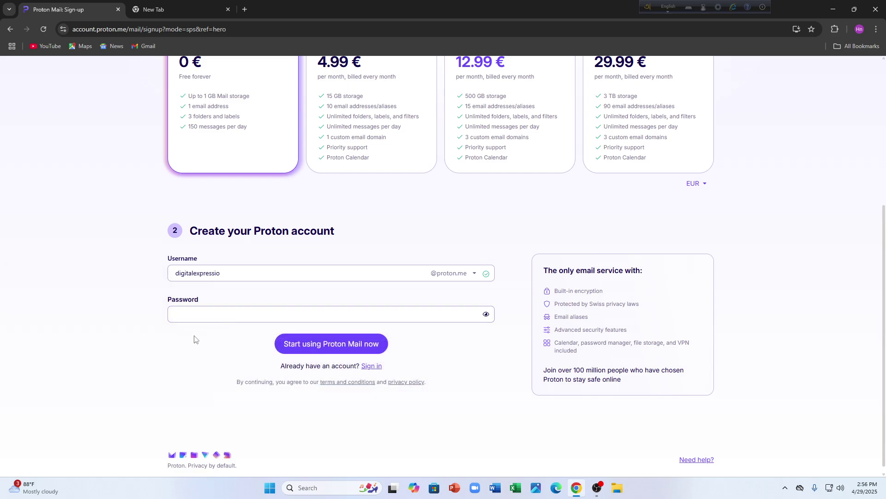
left_click(193, 314)
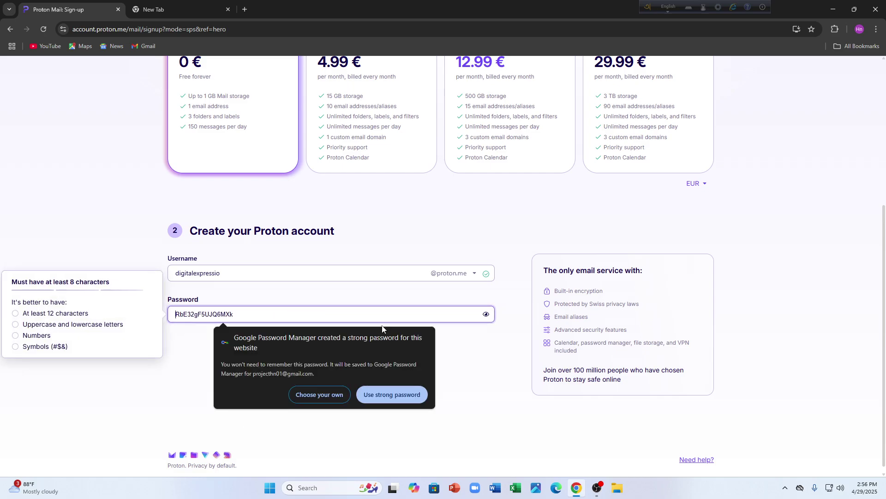
left_click(487, 316)
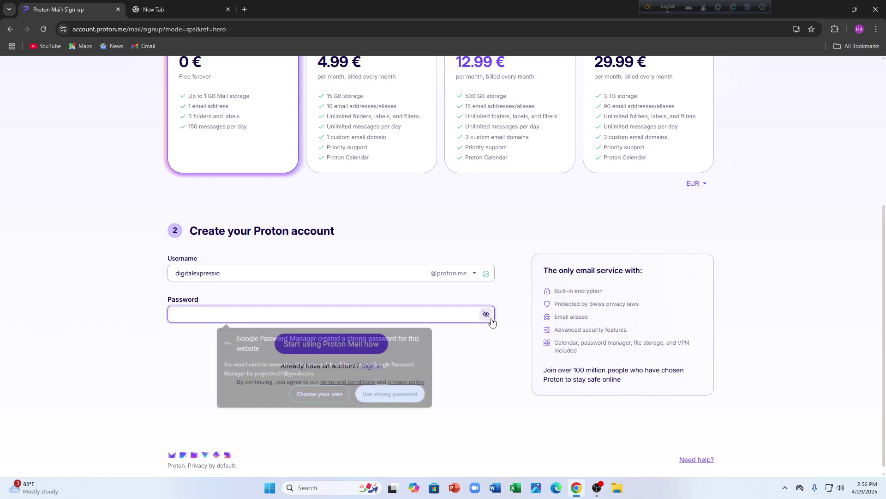
left_click(388, 318)
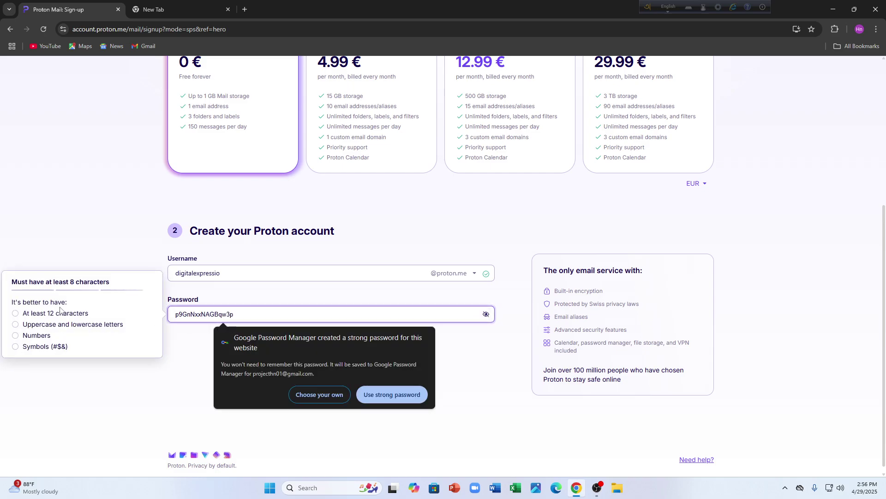
left_click(19, 320)
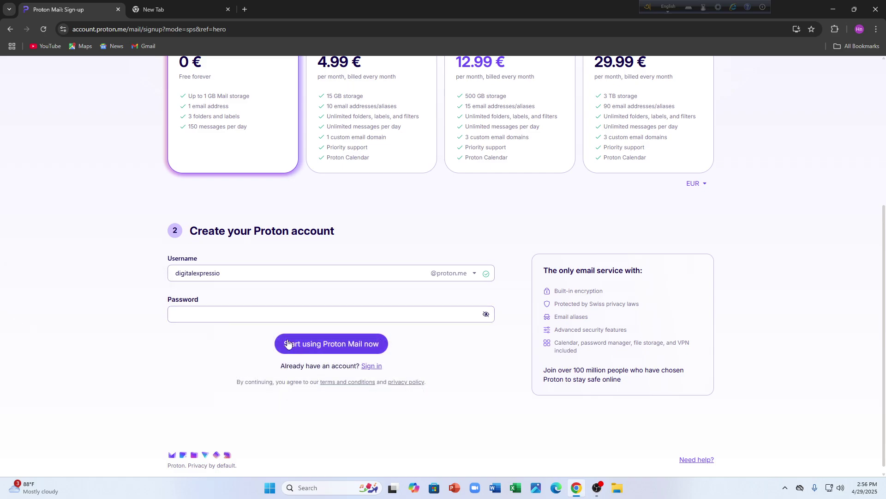
left_click(346, 317)
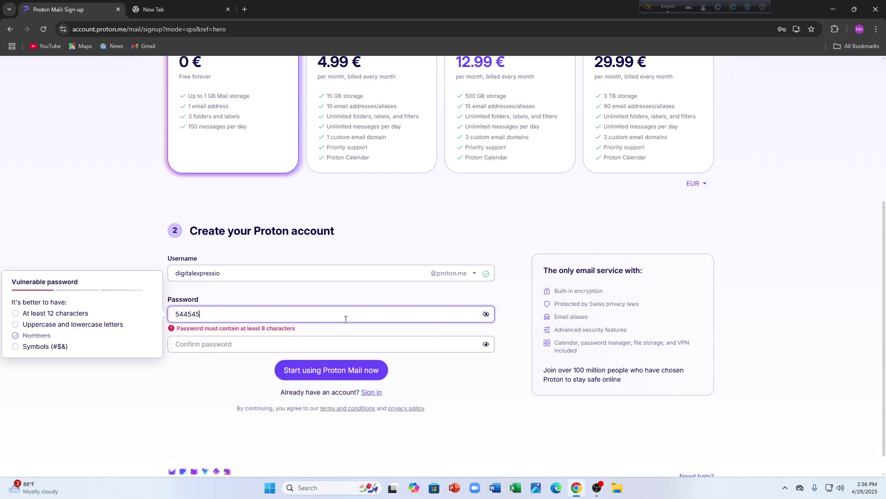
left_click(485, 315)
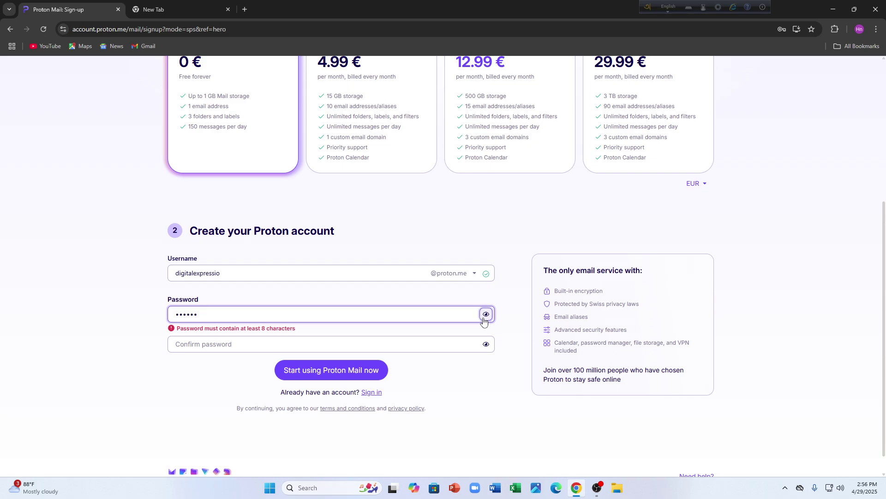
left_click(284, 309)
key("BackSpace")
key("BackSpace")
key("BackSpace")
key("BackSpace")
key("BackSpace")
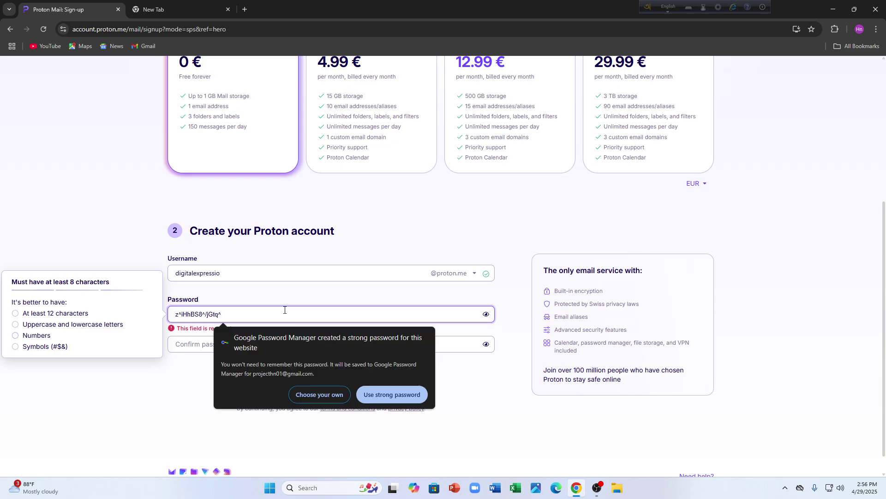
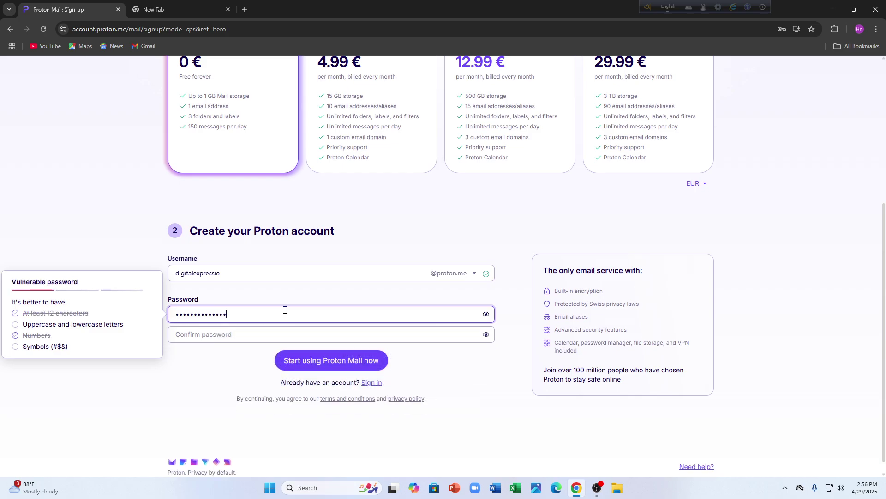
- Select the whole entered password and delete it, leaving the field empty
key("ctrl+a")
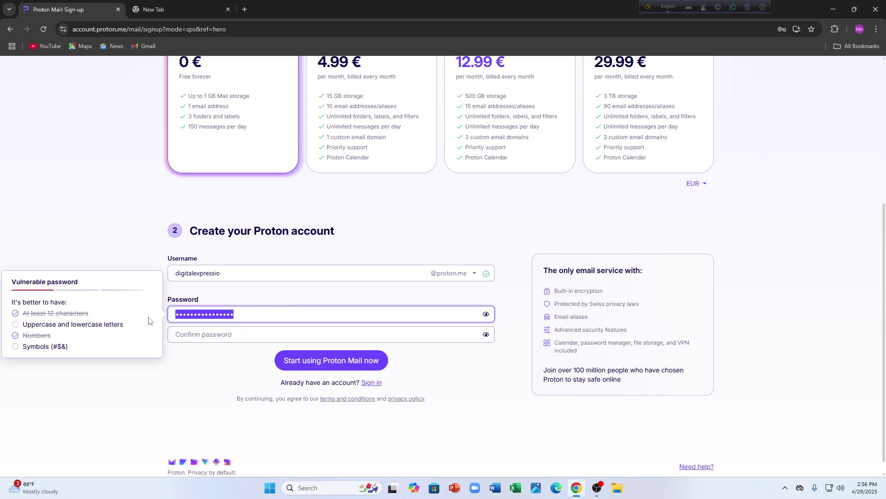
right_click(184, 312)
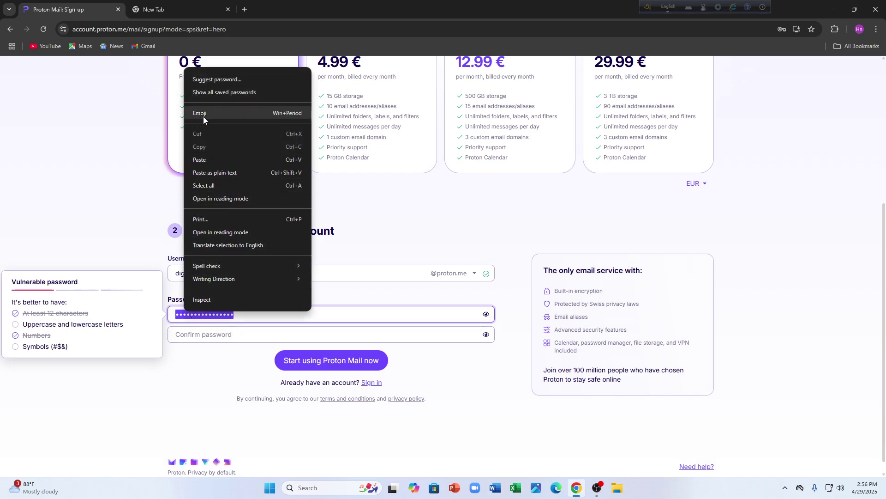
left_click(178, 317)
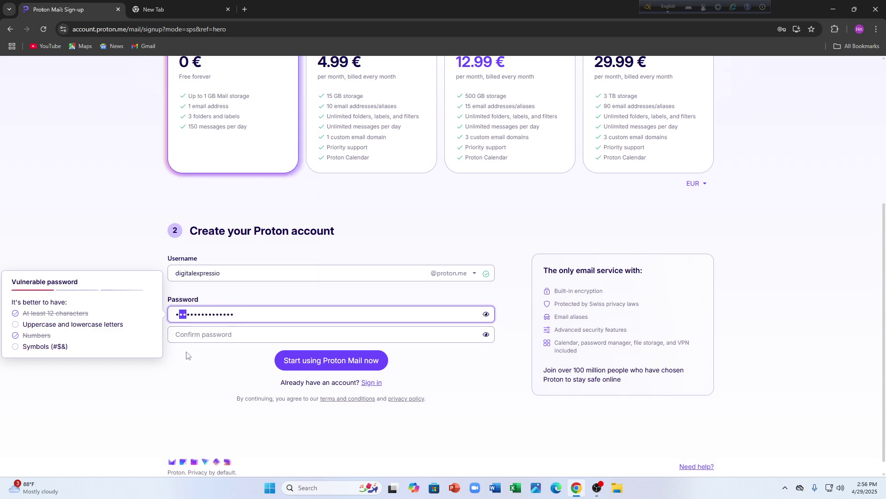
key("ctrl+a")
left_click(259, 312)
left_click_drag(259, 313, 149, 314)
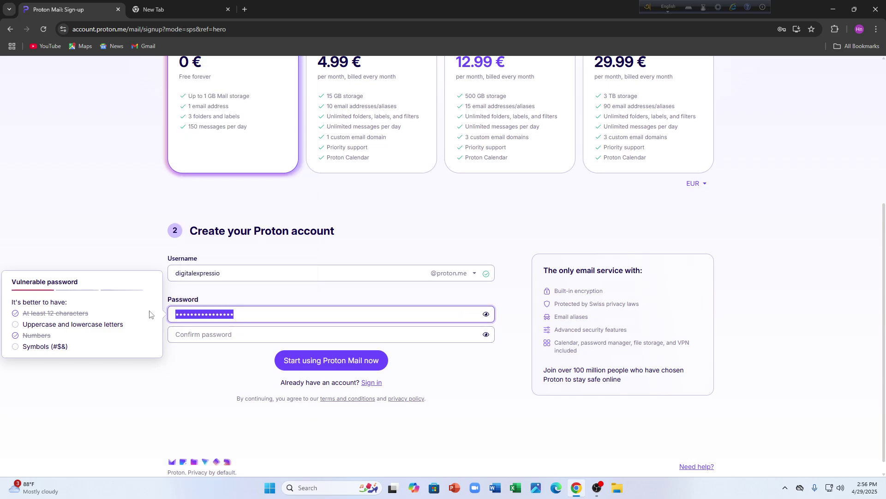
left_click(197, 316)
key("BackSpace")
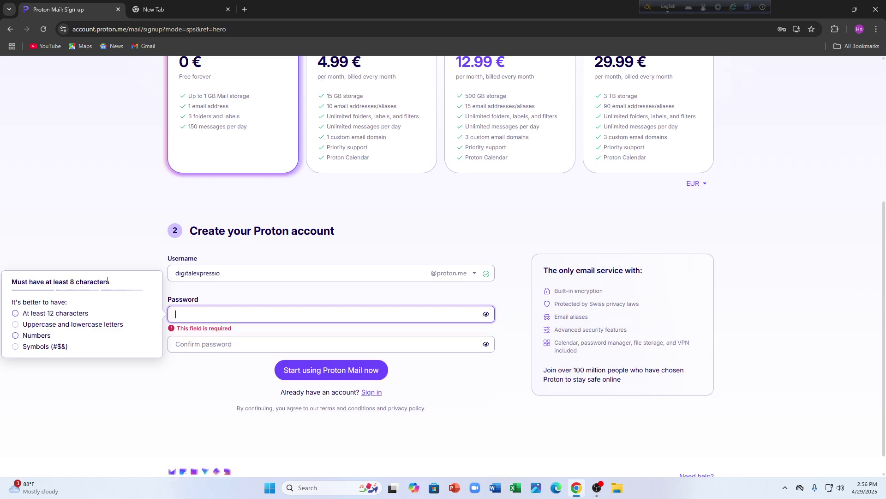
- Copy the generated password from the Password field
left_click(392, 394)
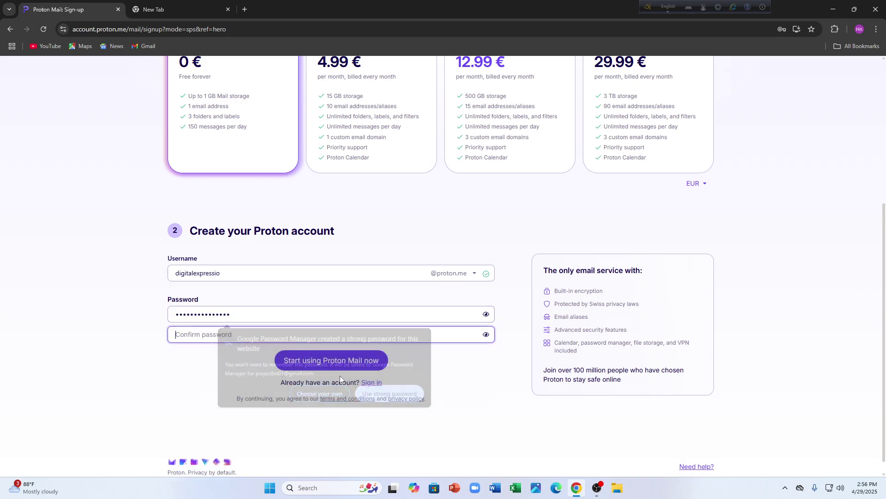
left_click(283, 311)
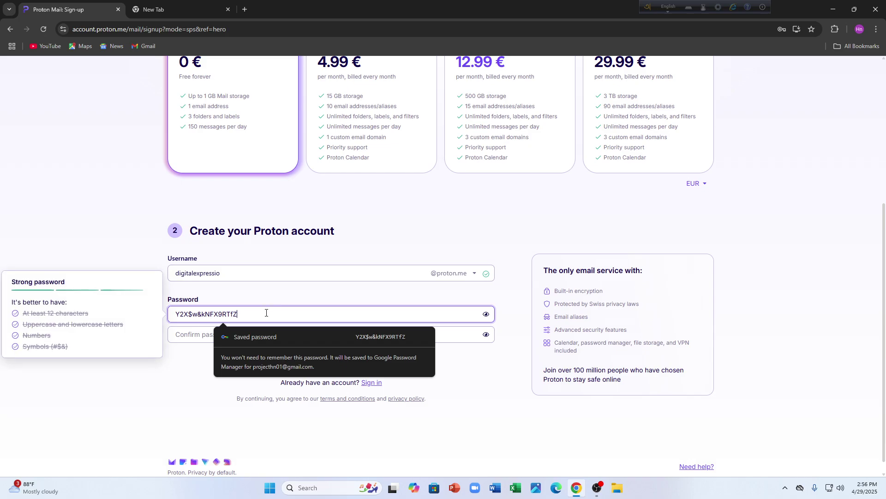
left_click(265, 334)
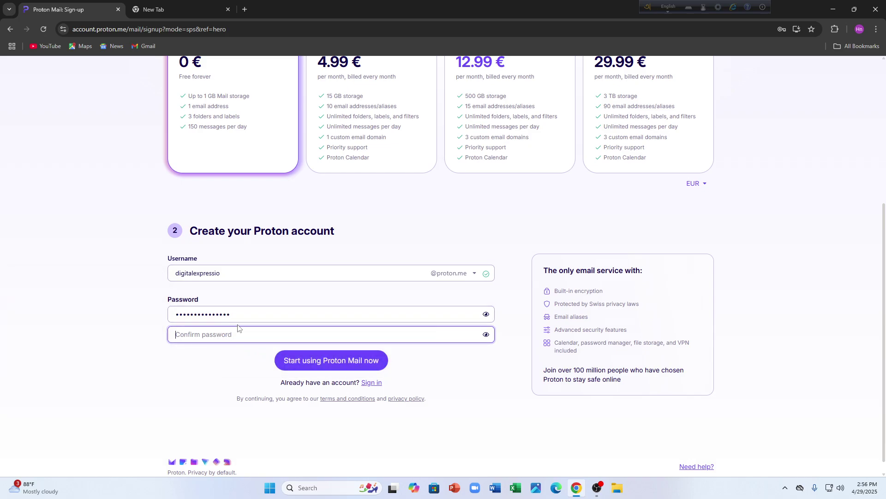
left_click_drag(237, 316, 166, 312)
right_click(193, 316)
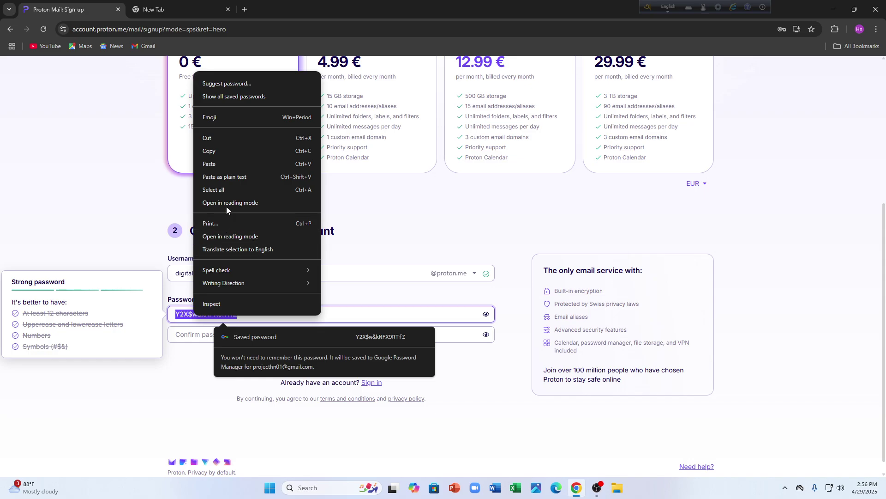
left_click(218, 153)
- Paste it into Confirm password, check it, and submit the account form
left_click(291, 314)
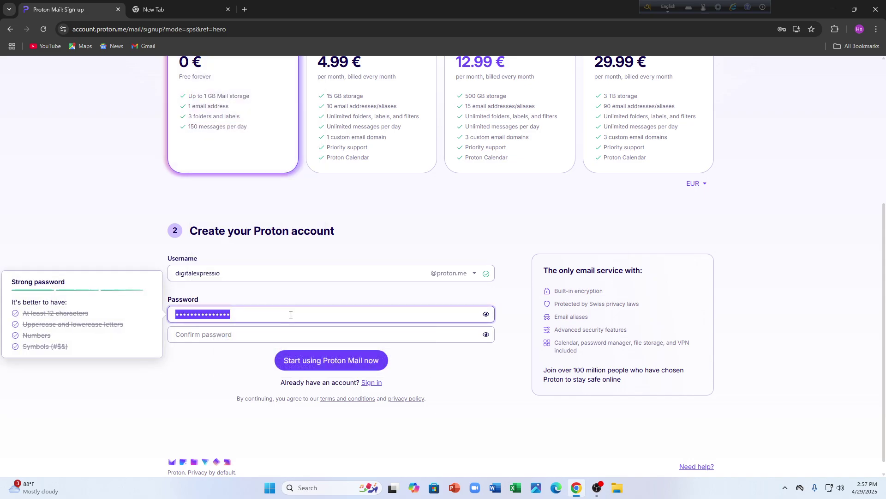
right_click(276, 334)
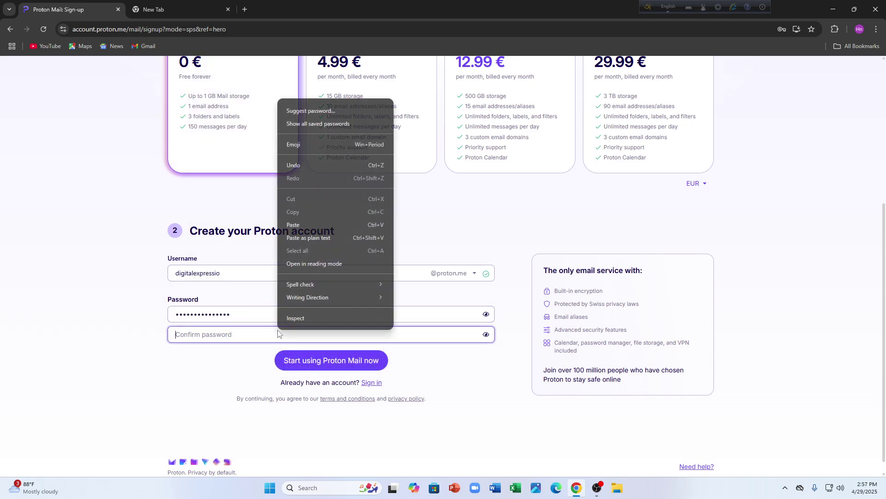
left_click(287, 224)
left_click(486, 334)
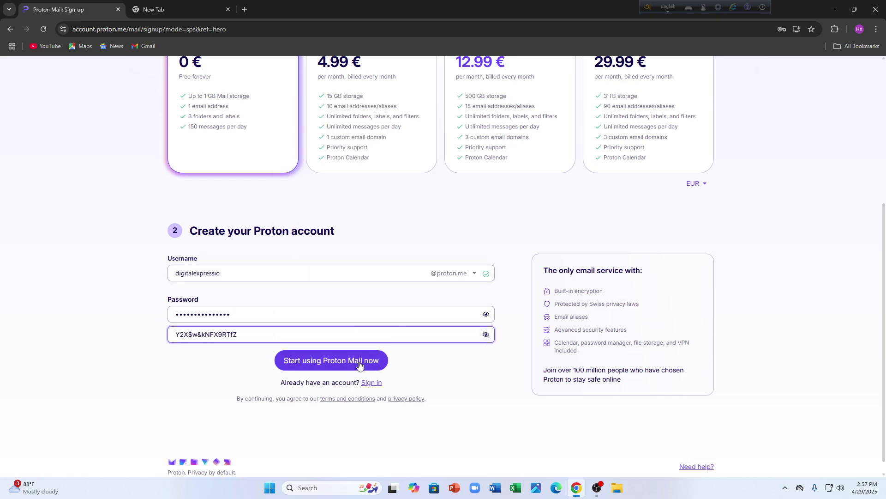
left_click(485, 334)
scroll(396, 267, "up", 5)
scroll(395, 267, "down", 5)
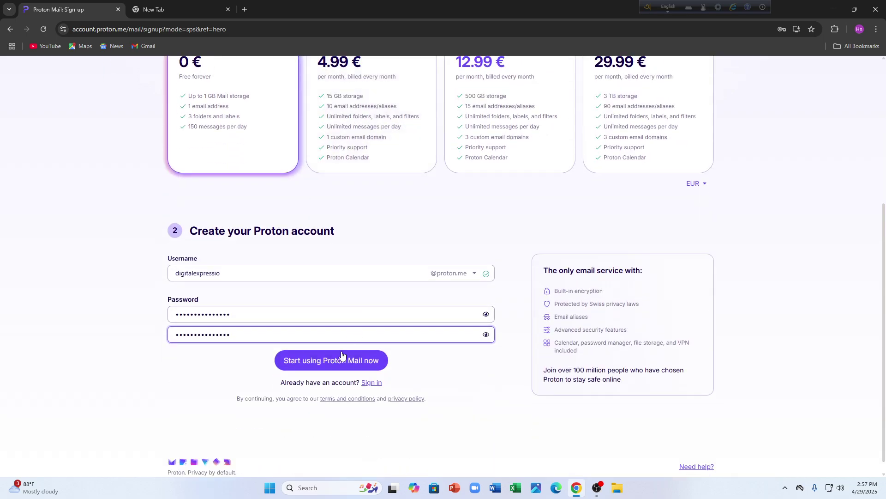
left_click(337, 365)
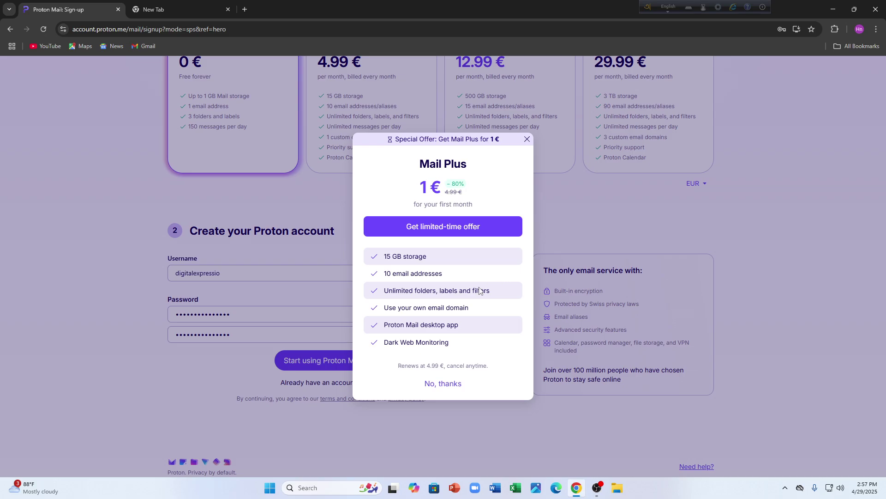
- Decline the 1 € Mail Plus offer and solve the puzzle CAPTCHA
left_click(436, 384)
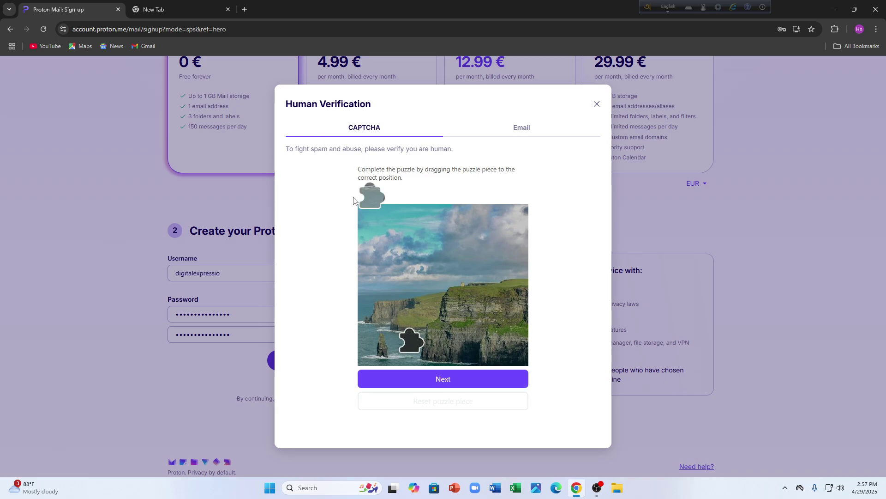
left_click_drag(380, 197, 414, 344)
left_click(443, 380)
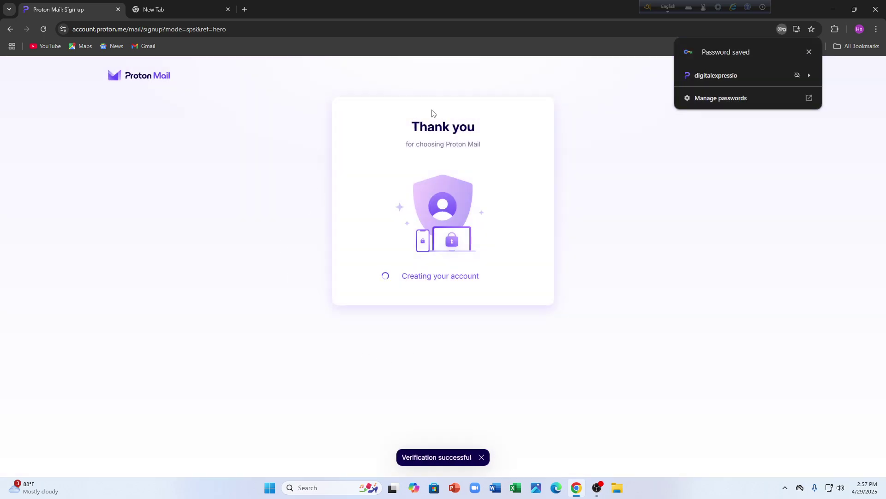
- Dismiss Chrome's password-saved notice on the account-created Thank you page
left_click_drag(407, 131, 494, 156)
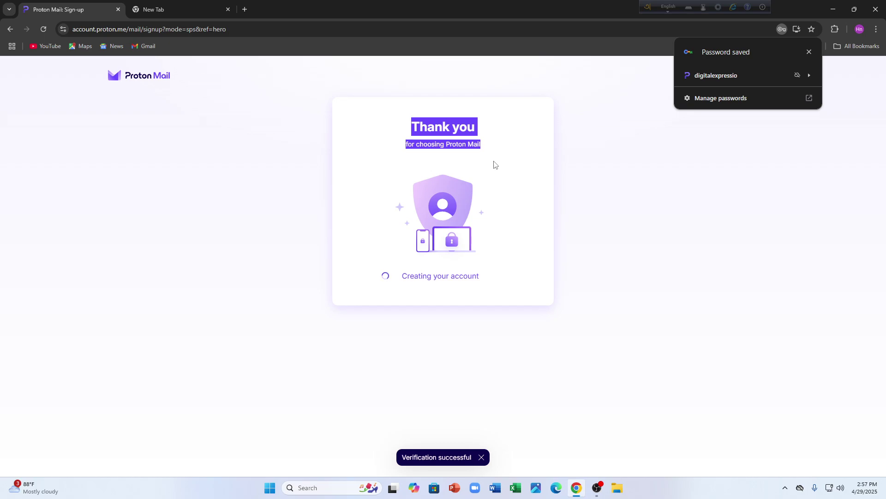
left_click(449, 129)
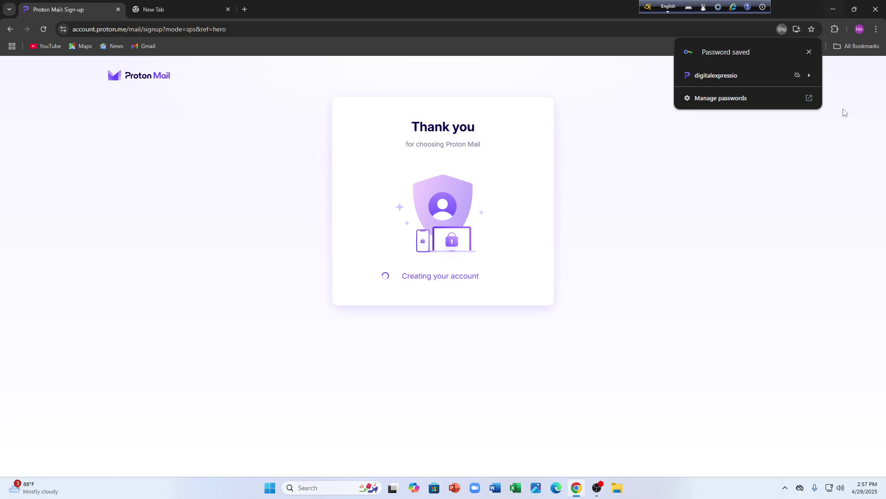
left_click(809, 52)
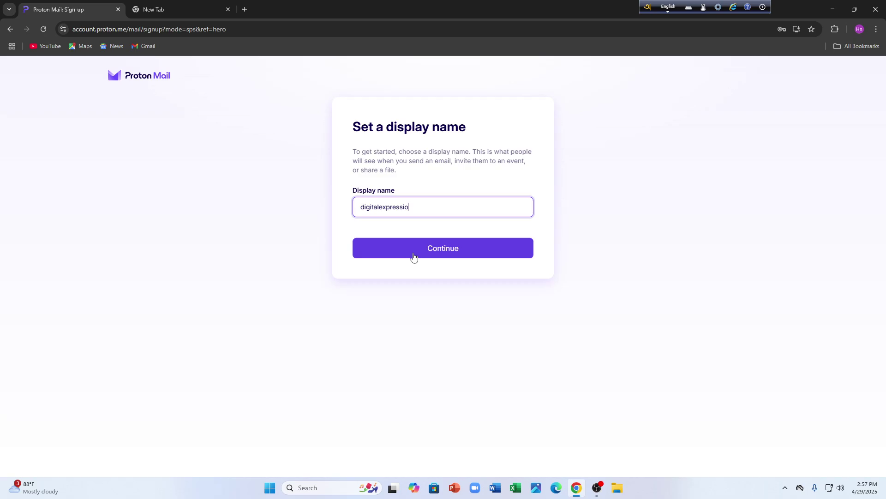
- Keep the suggested display name and skip adding a recovery method, confirming the warning
left_click(415, 257)
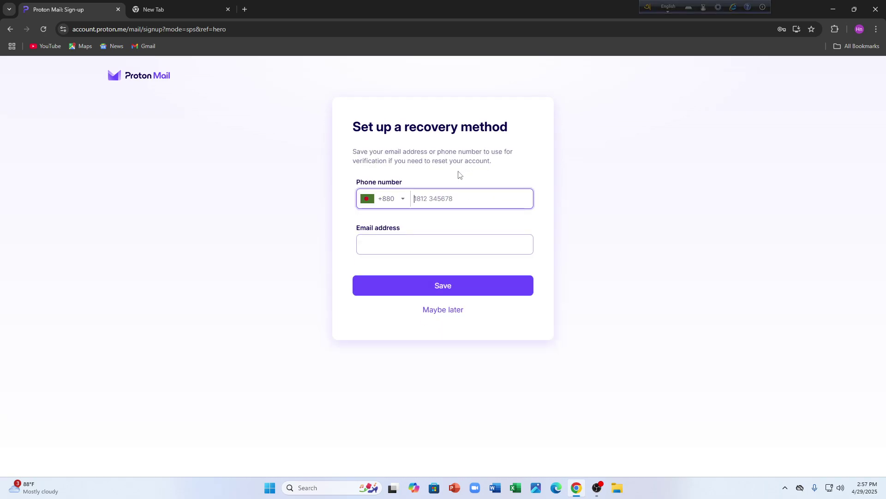
left_click(445, 314)
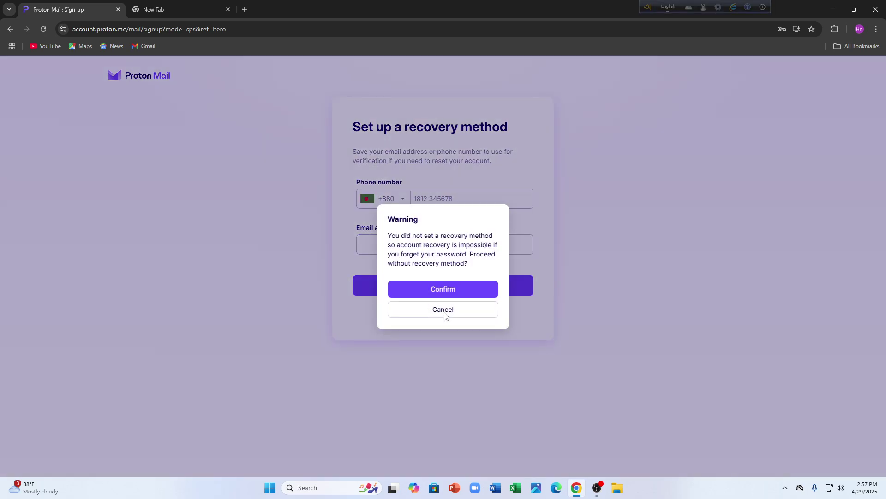
left_click(450, 289)
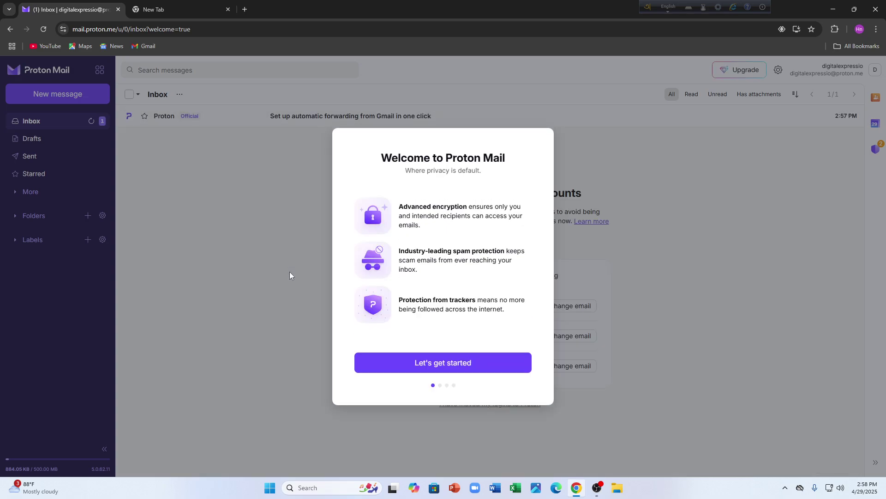
- Go through the welcome screens, skip the desktop app download and keep the Proton theme
left_click(421, 362)
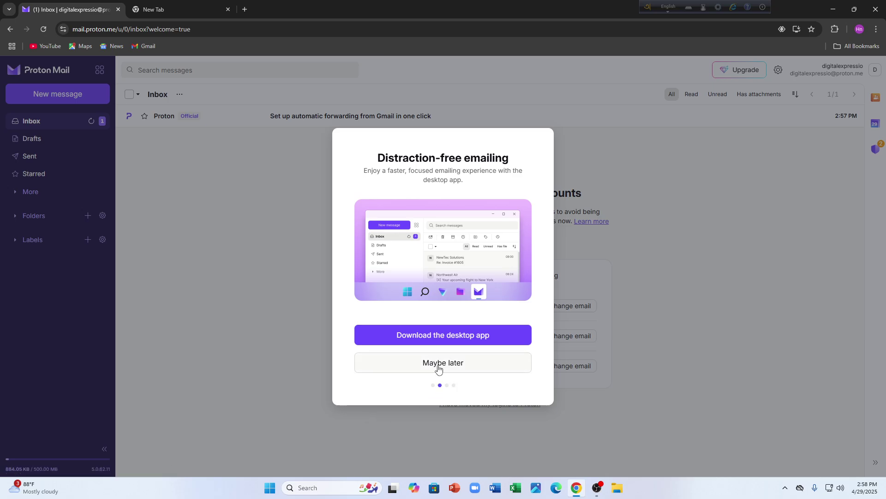
left_click(438, 364)
left_click(439, 369)
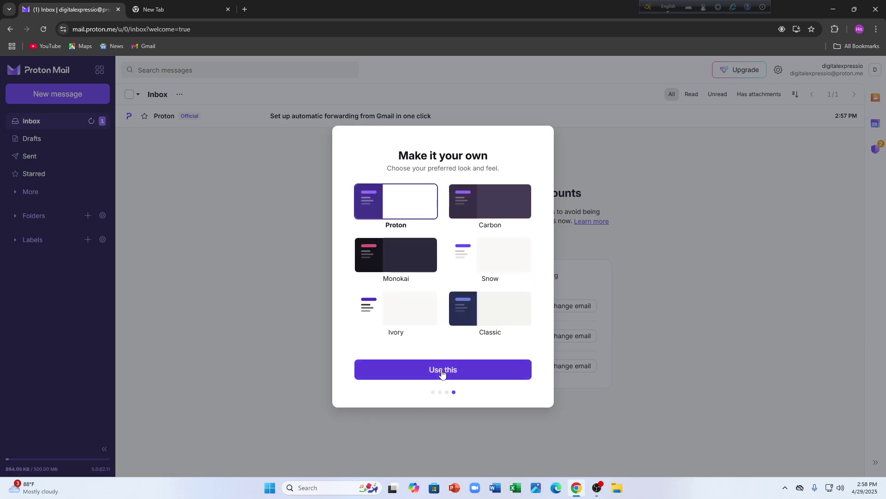
left_click(442, 368)
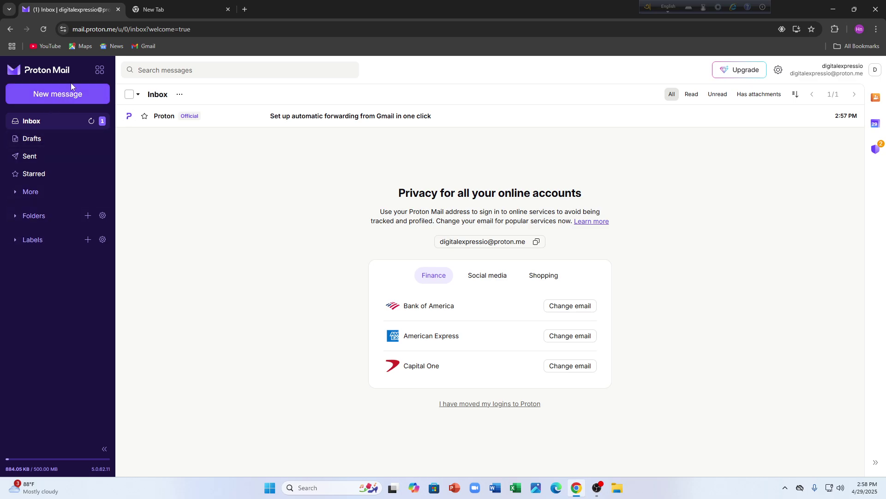
- Open All settings from the quick settings panel to reach the account Dashboard
left_click(100, 71)
left_click(100, 70)
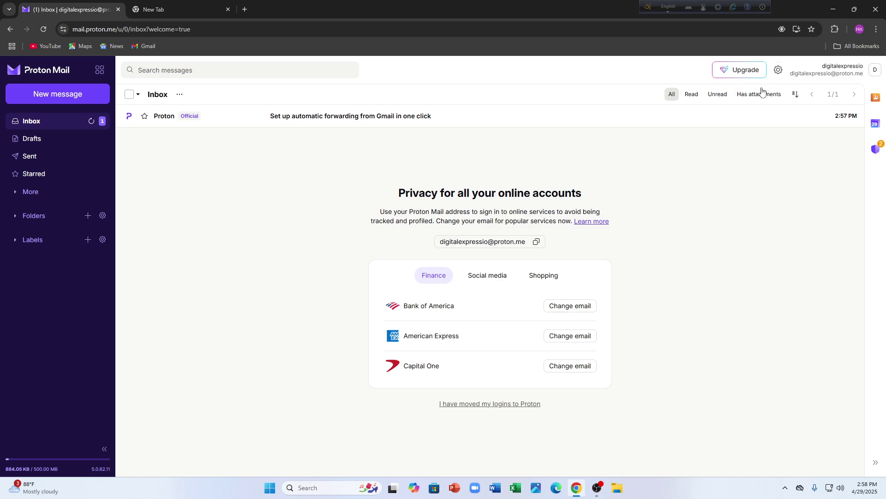
left_click(778, 70)
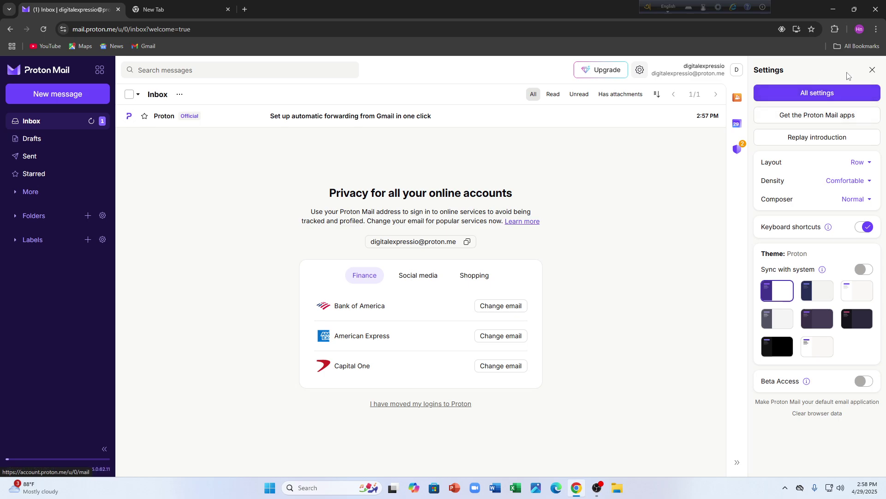
left_click(821, 96)
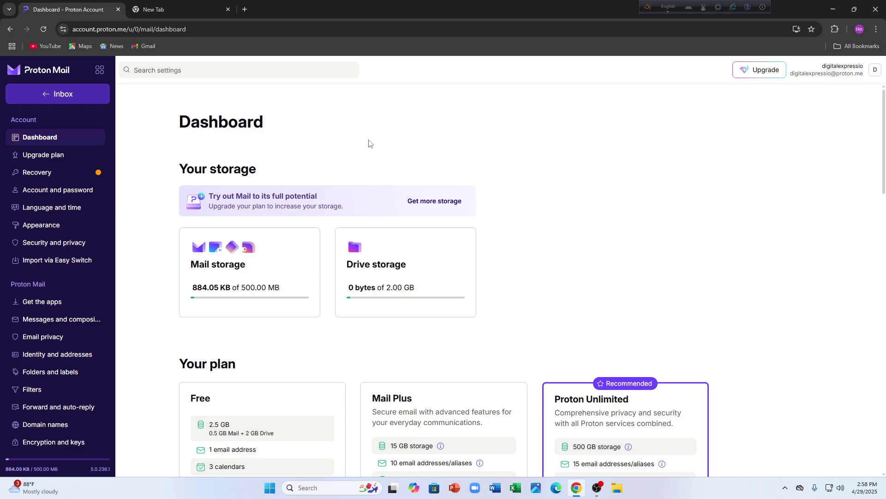
- Scroll down the Dashboard's storage and plan options, briefly opening and closing the Proton apps list
scroll(346, 236, "down", 3)
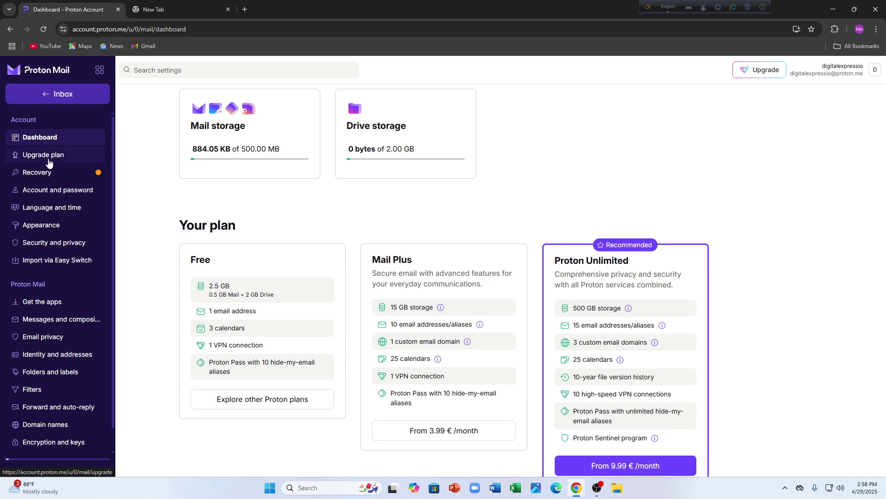
left_click(100, 70)
left_click(101, 71)
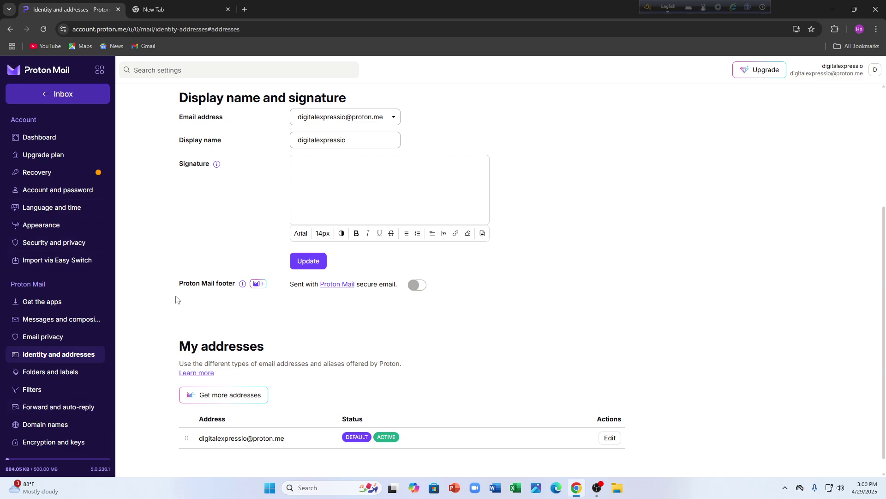
- Go to the Domain names page from the settings sidebar
scroll(176, 299, "up", 1)
scroll(60, 400, "down", 1)
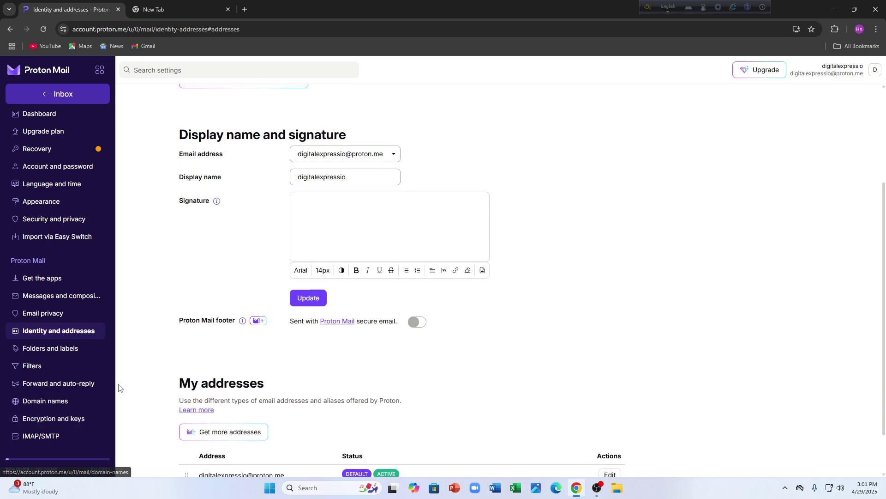
left_click(70, 402)
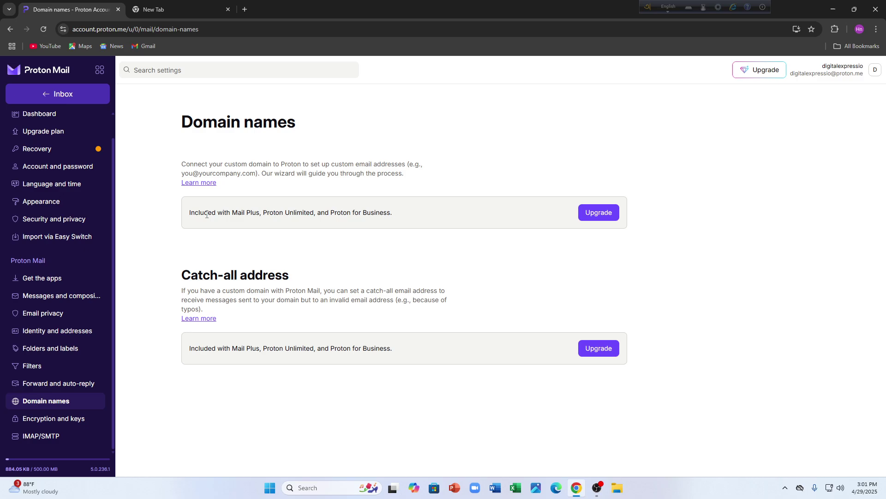
- Highlight the note that custom domains need a paid plan, then clear the selection
left_click_drag(190, 213, 199, 91)
left_click(387, 265)
left_click(198, 91)
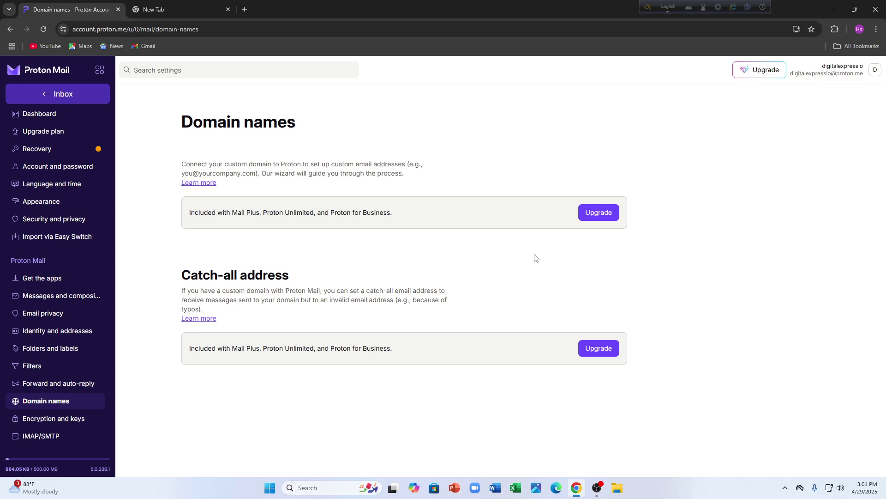
mouse_move(571, 497)
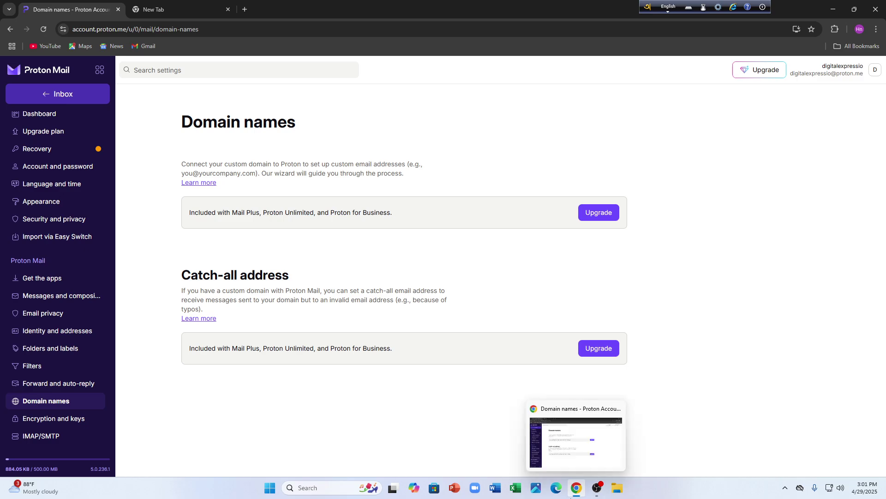